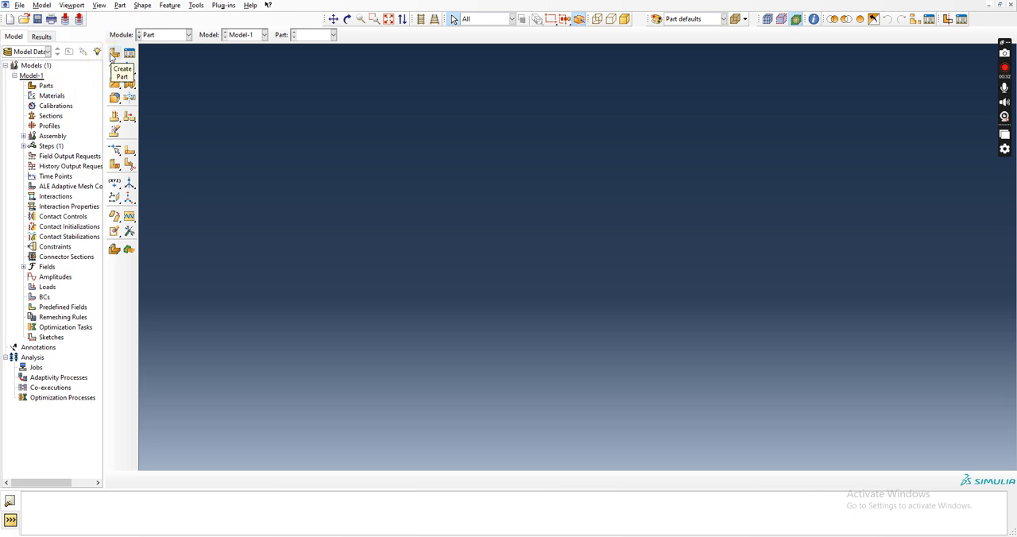
Create a 2D planar deformable part with a wire base feature and an approximate size of 2.
click(112, 54)
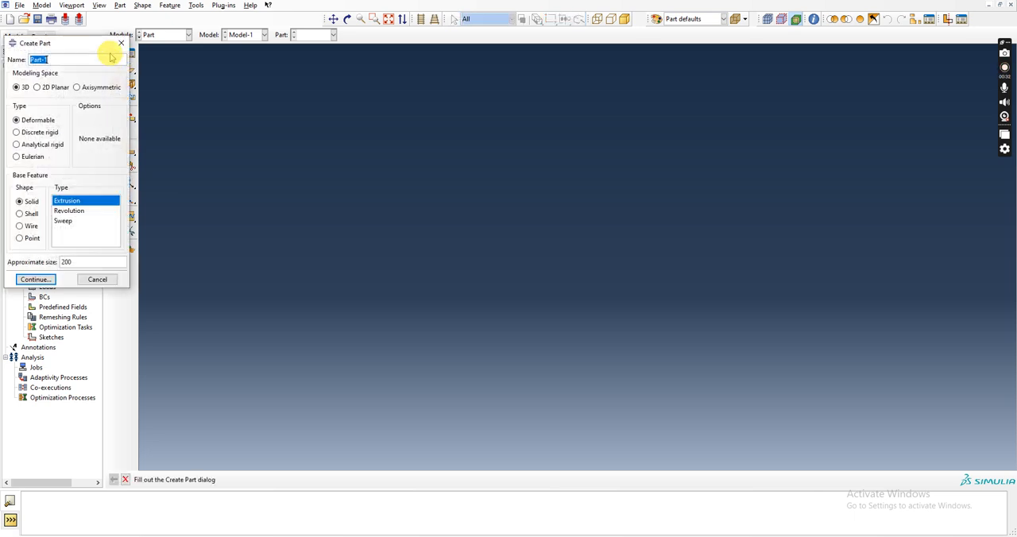
click(38, 87)
click(17, 87)
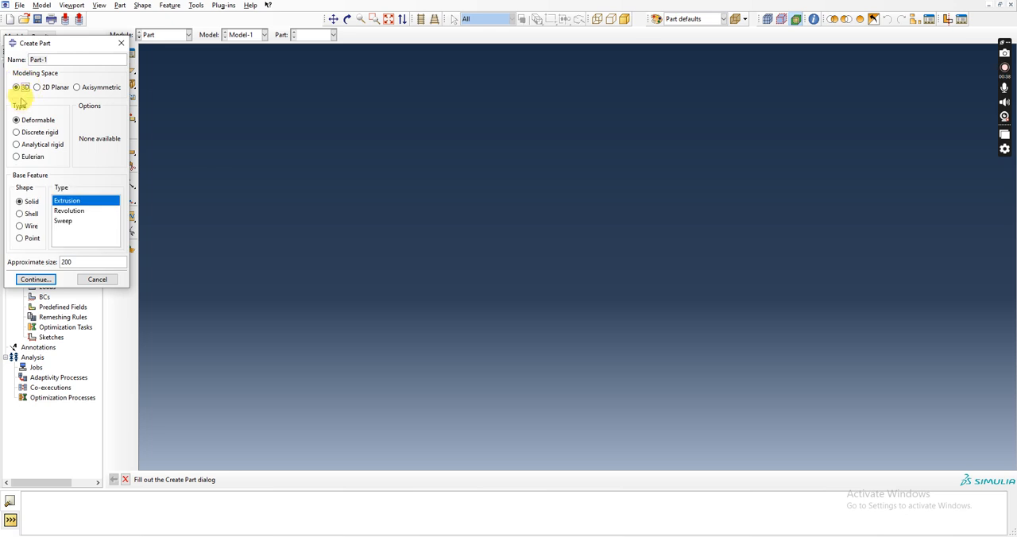
click(37, 87)
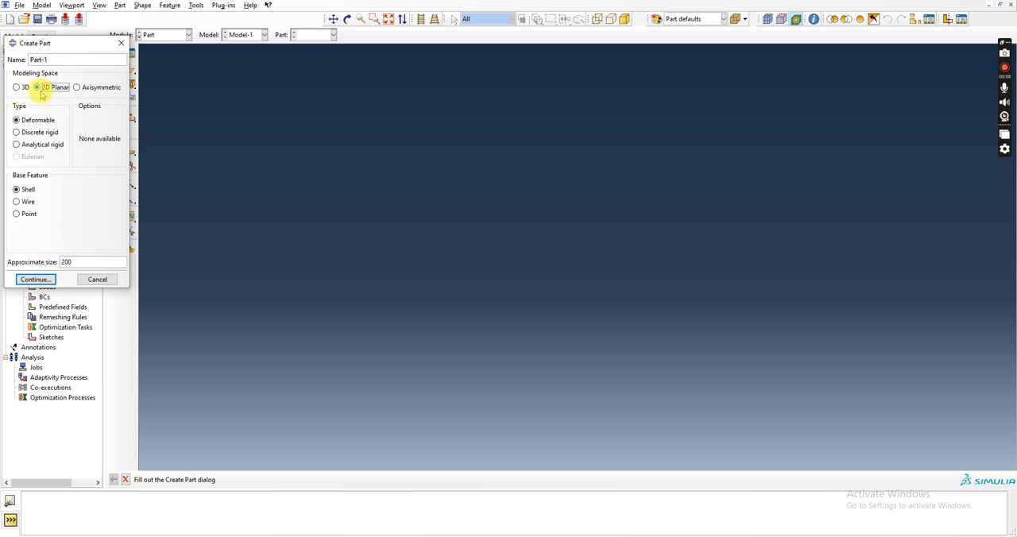
click(26, 202)
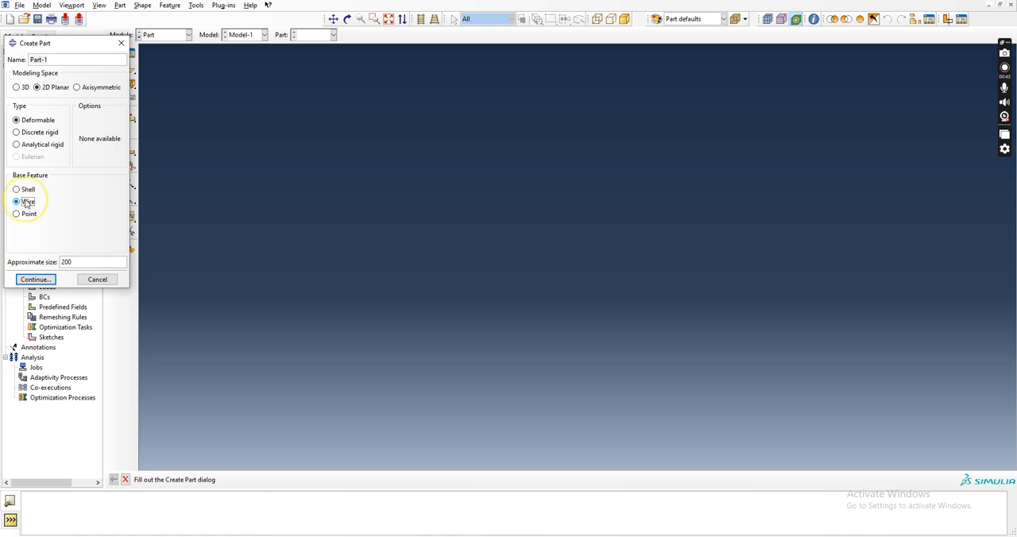
double_click(65, 262)
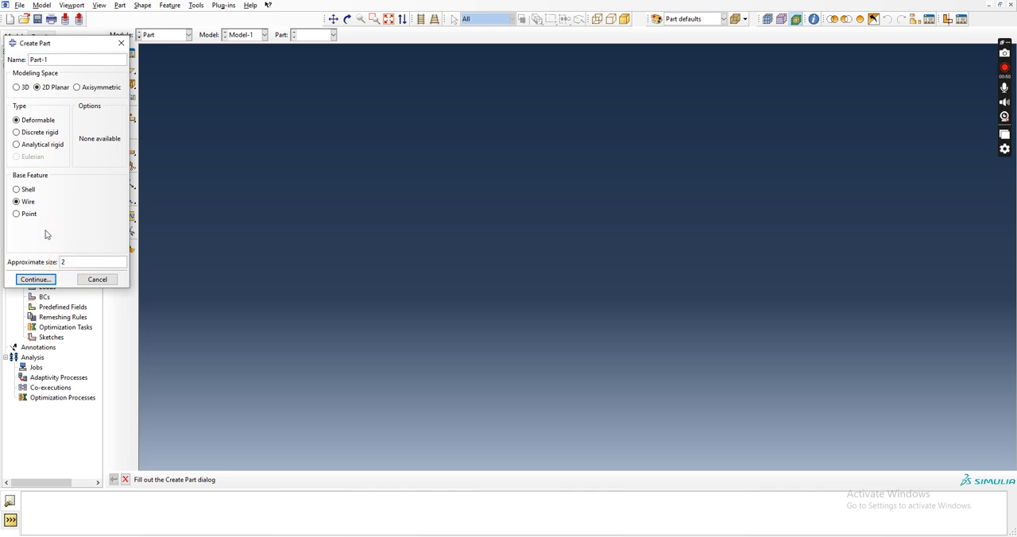
key(alt+Tab)
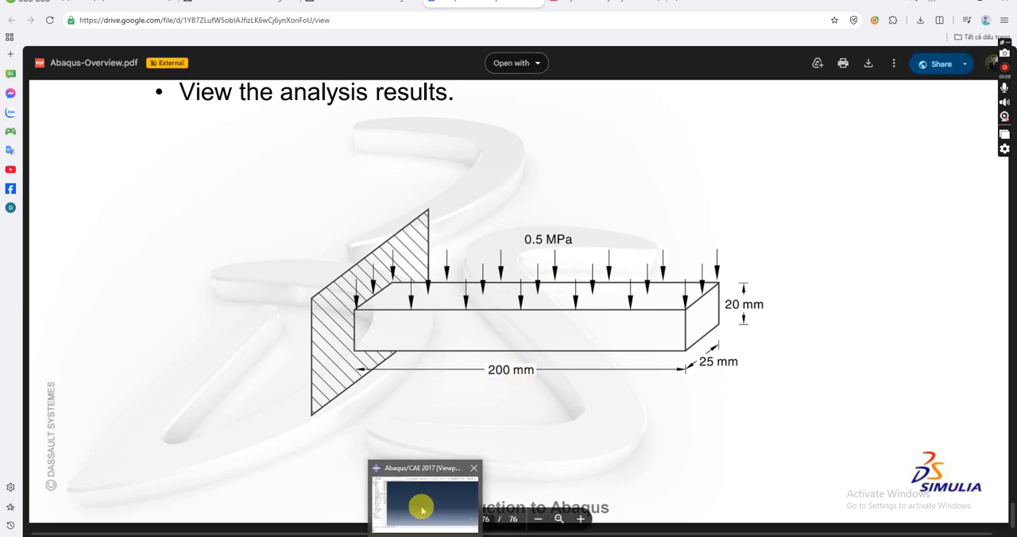
click(422, 506)
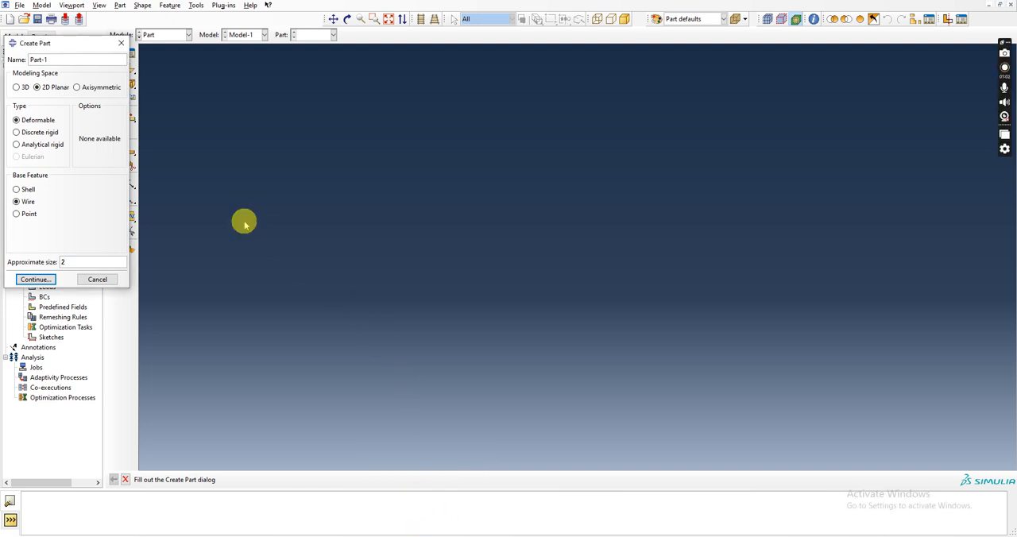
click(45, 280)
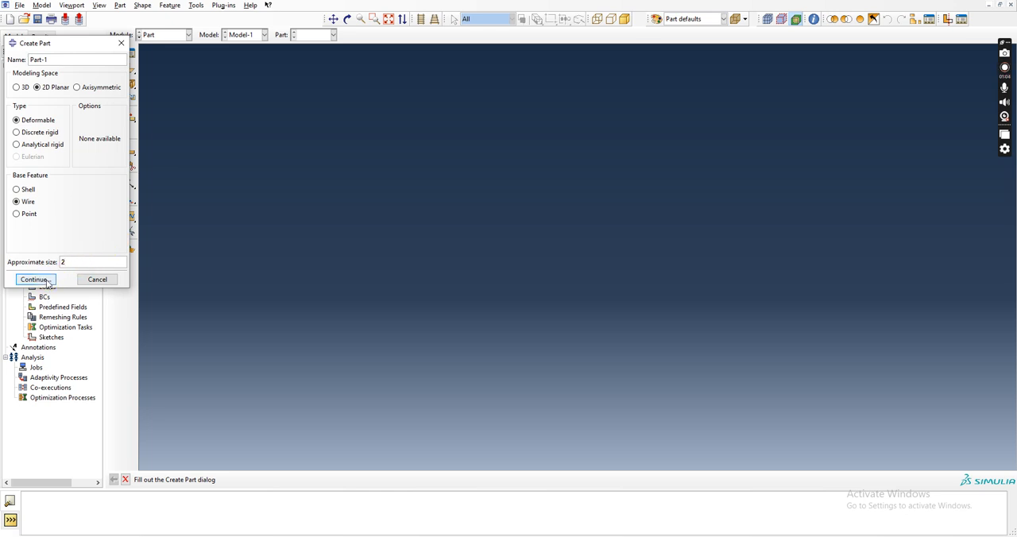
click(46, 279)
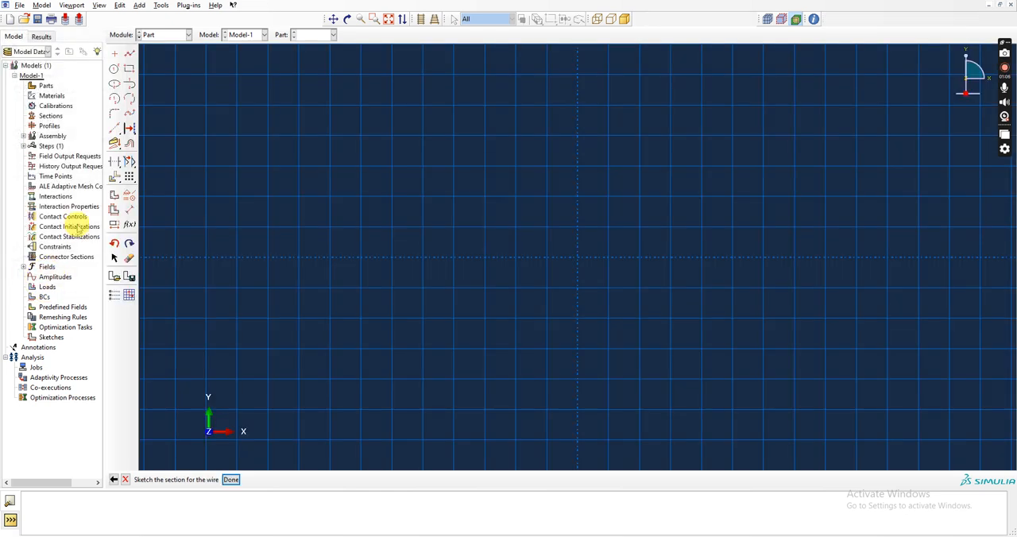
Sketch a horizontal line about 0.05 long on the X axis, ending at the origin.
click(129, 54)
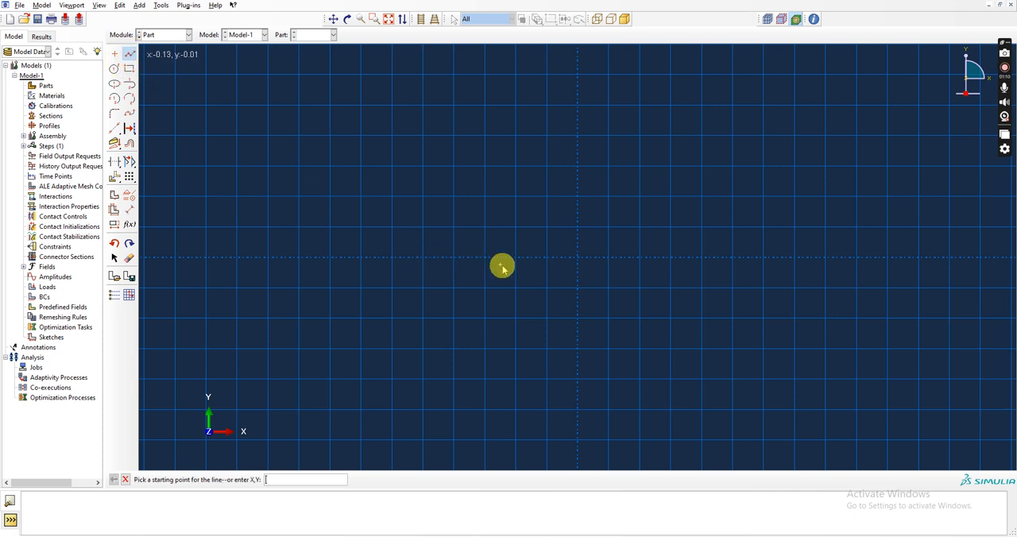
click(548, 258)
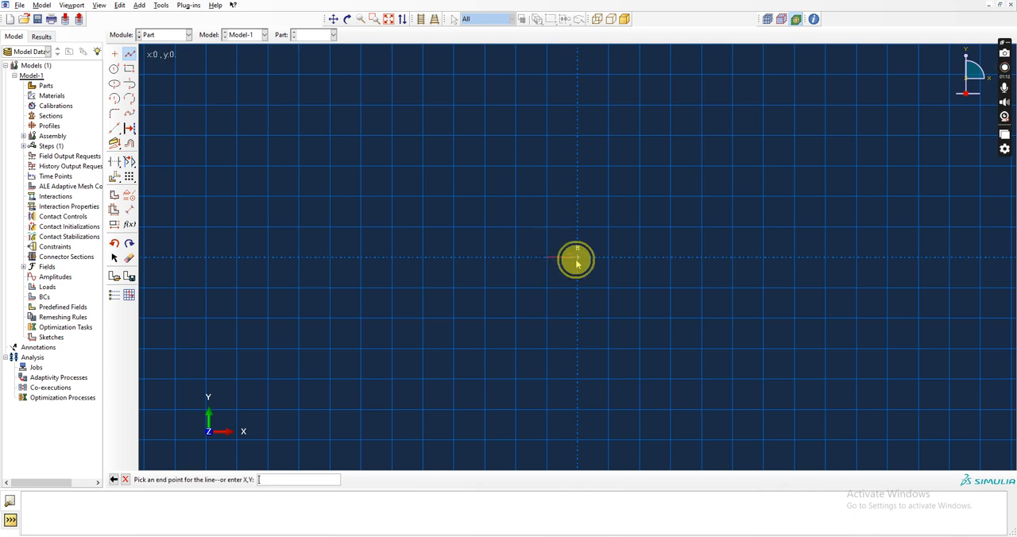
click(576, 255)
click(130, 54)
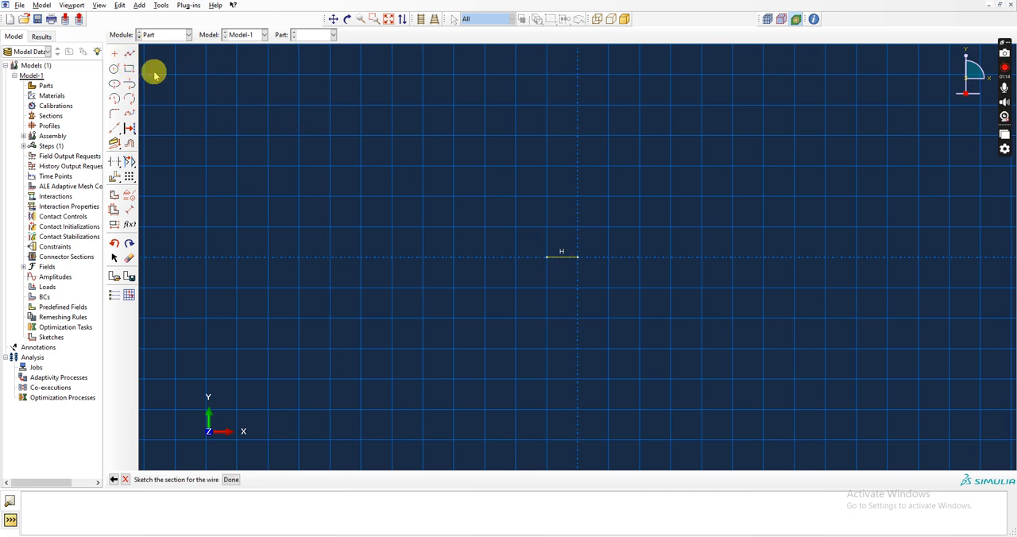
Dimension the horizontal line's length as 0.2 and finish the wire sketch.
click(129, 209)
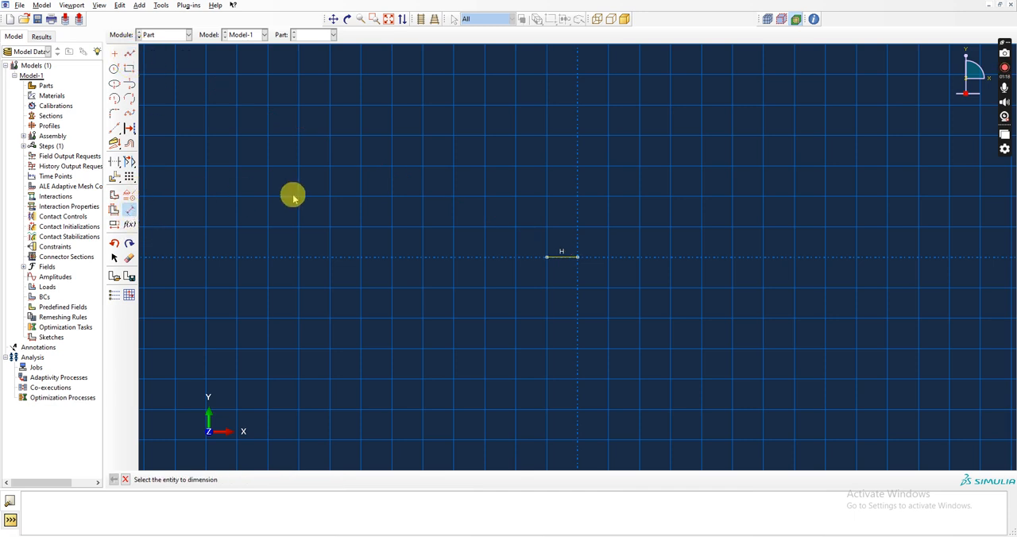
click(548, 256)
click(577, 257)
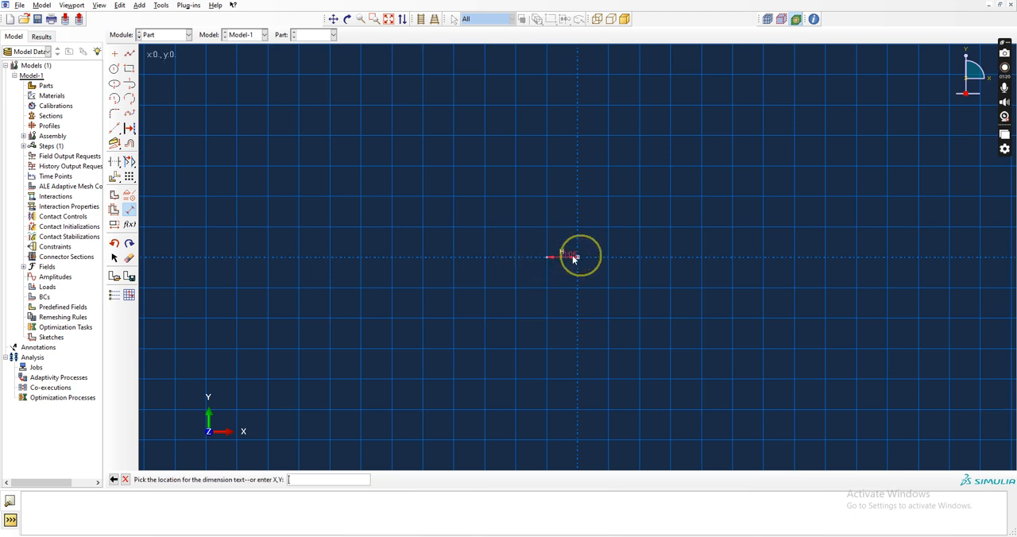
click(563, 284)
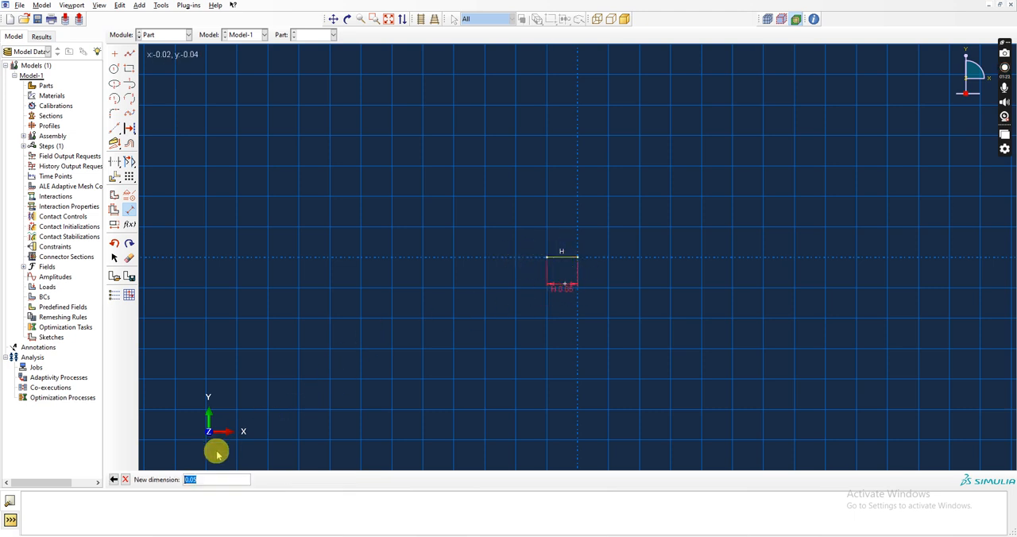
mouse_move(352, 533)
click(352, 509)
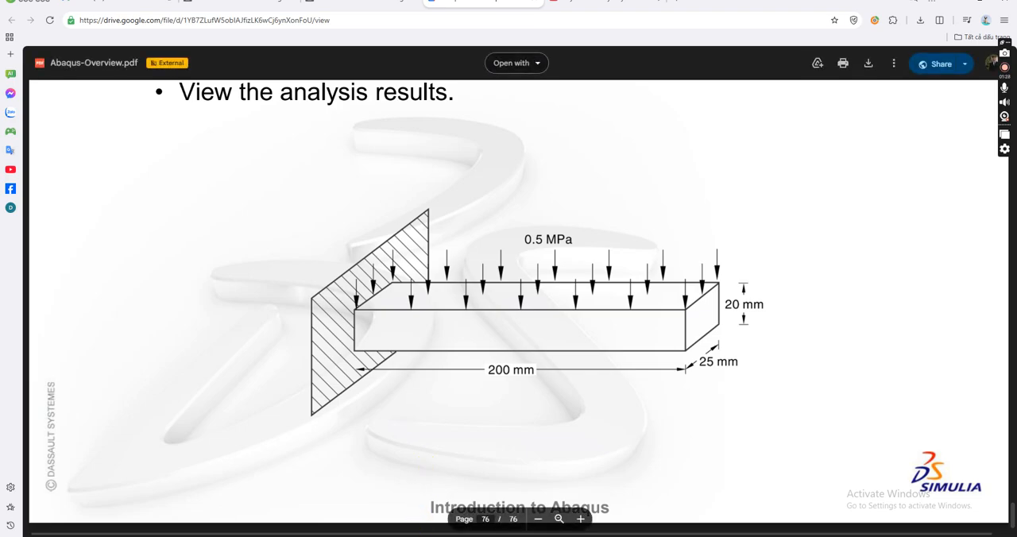
click(414, 536)
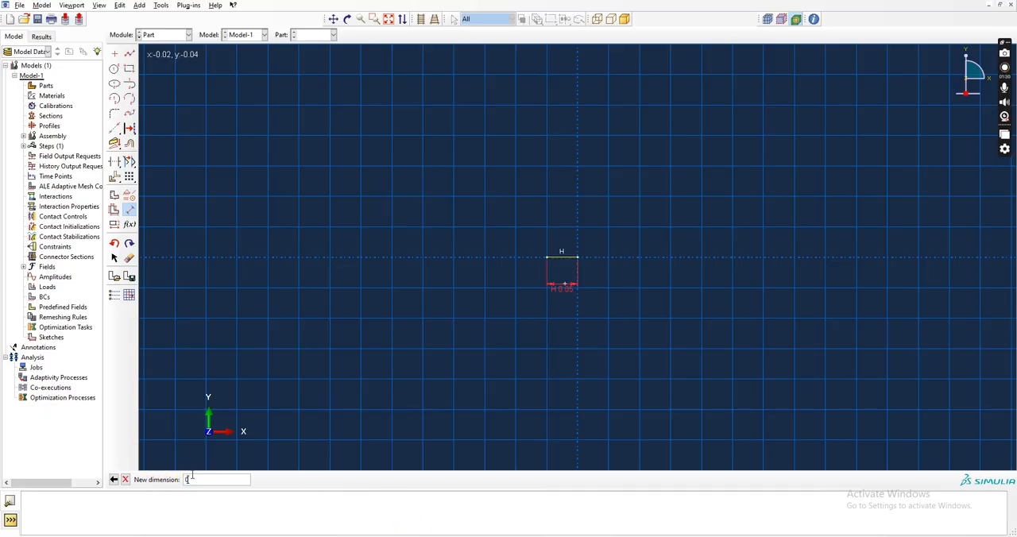
key(Return)
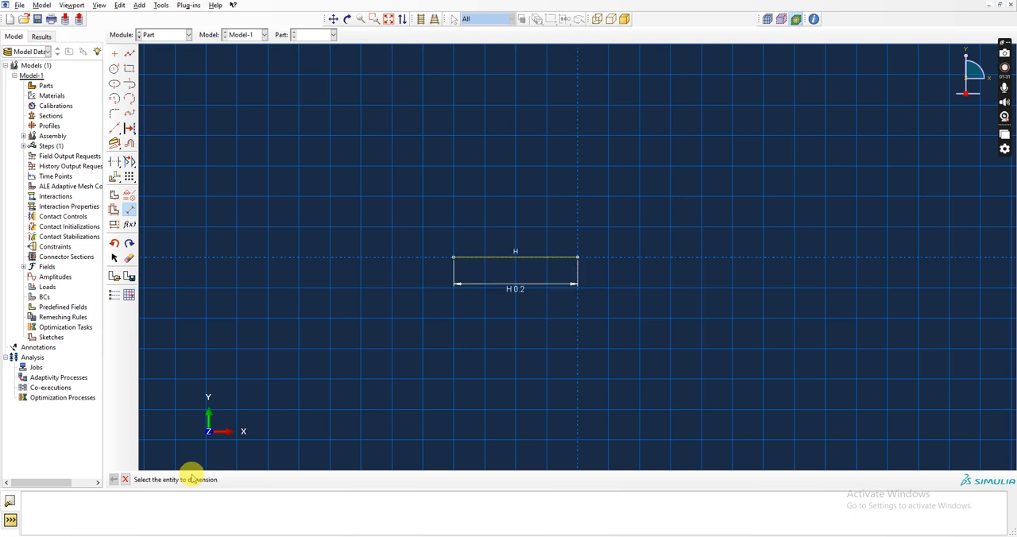
click(125, 479)
click(230, 479)
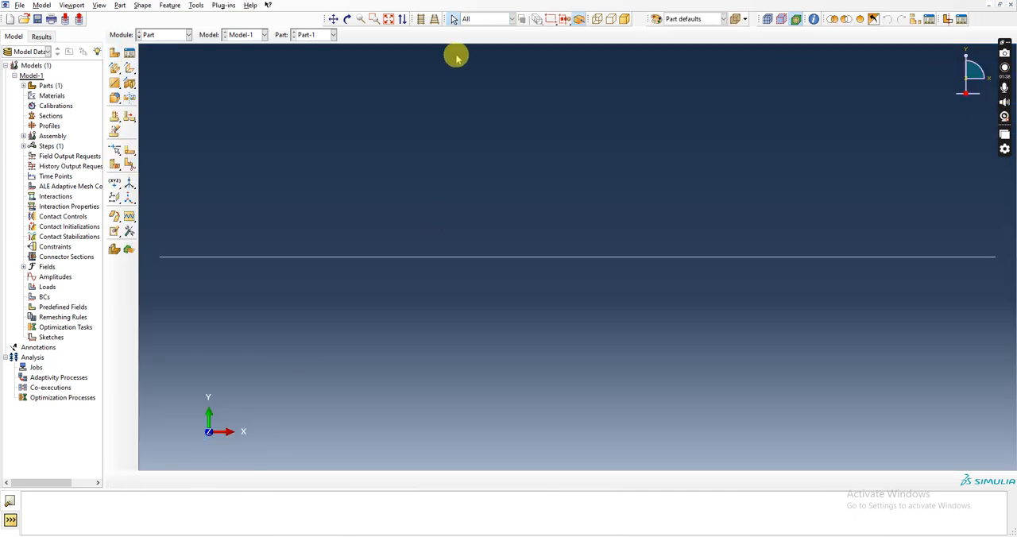
Switch to the Property module and create a new material with mechanical Elastic behavior.
click(188, 34)
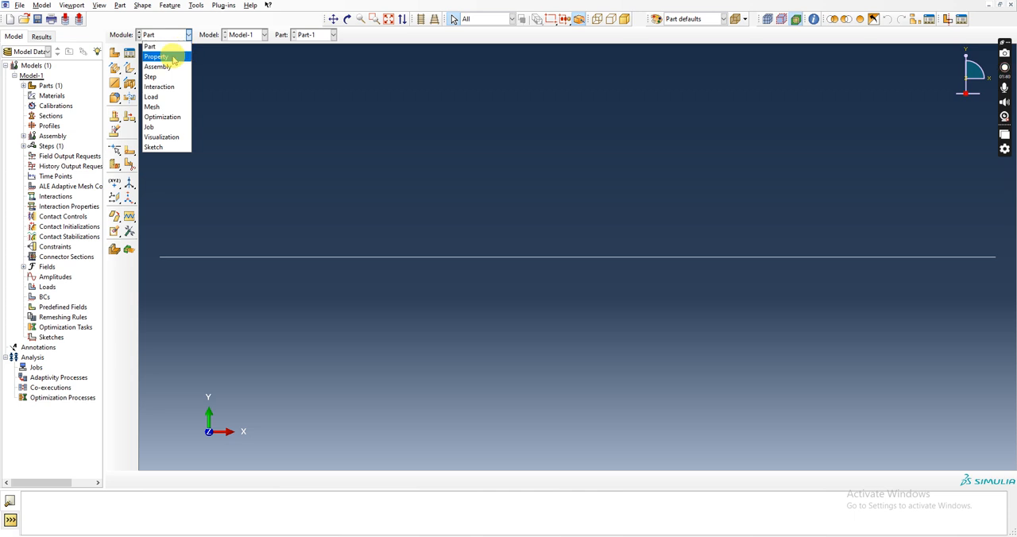
click(167, 58)
click(115, 54)
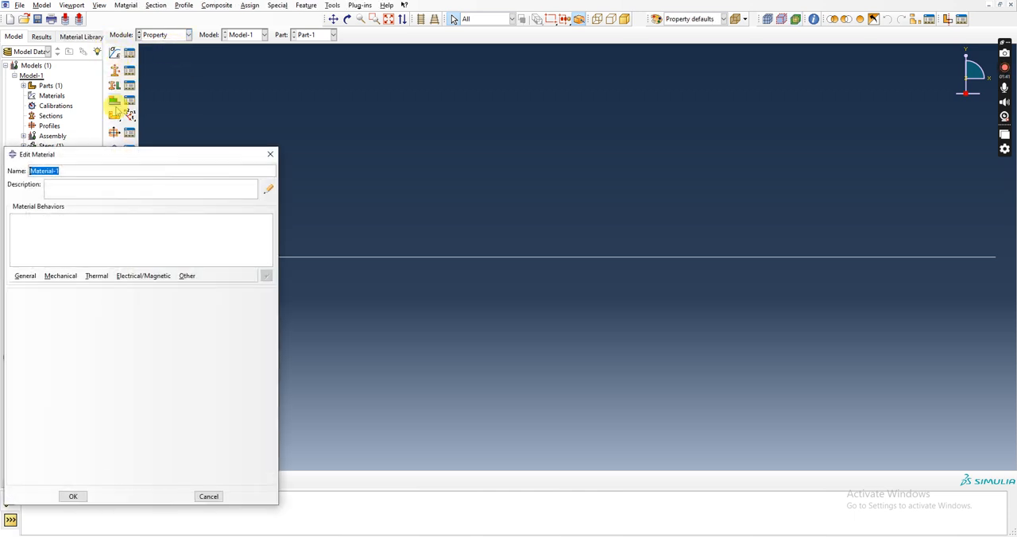
click(61, 276)
mouse_move(70, 291)
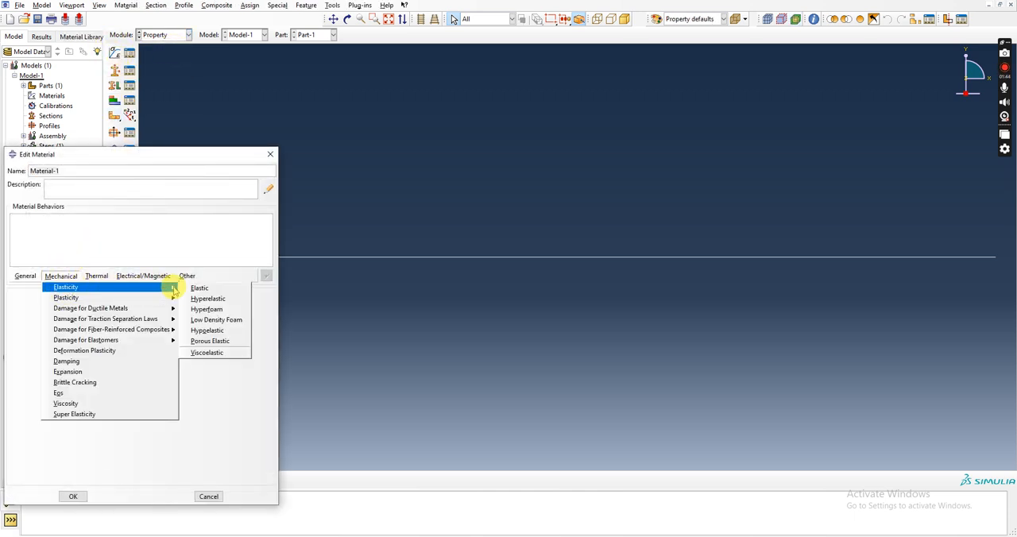
key(alt+Tab)
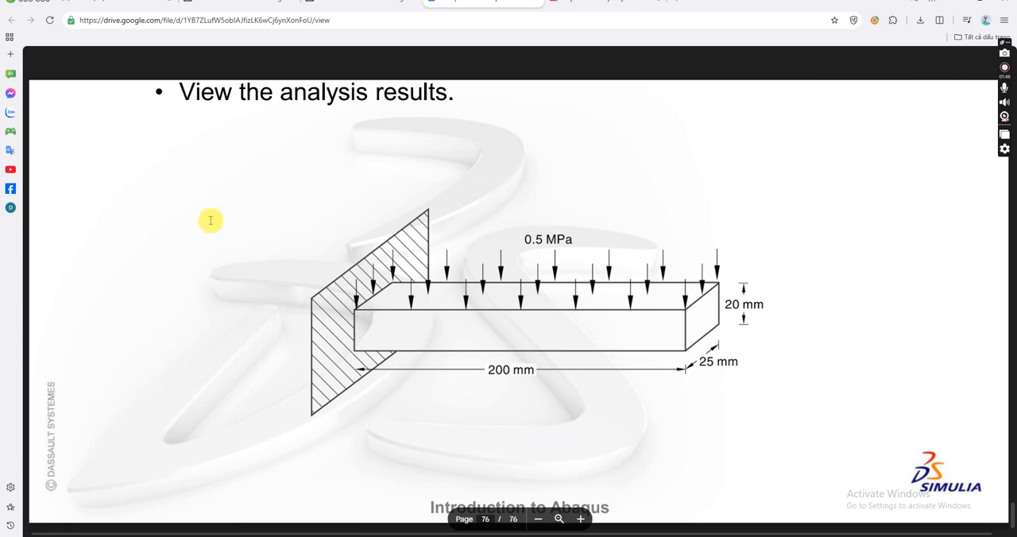
key(alt+Tab)
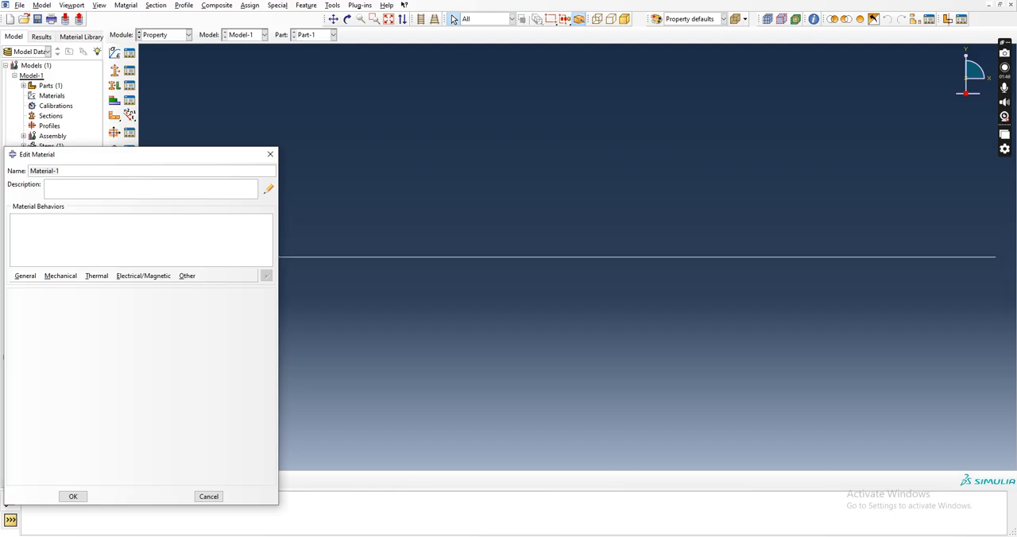
click(60, 275)
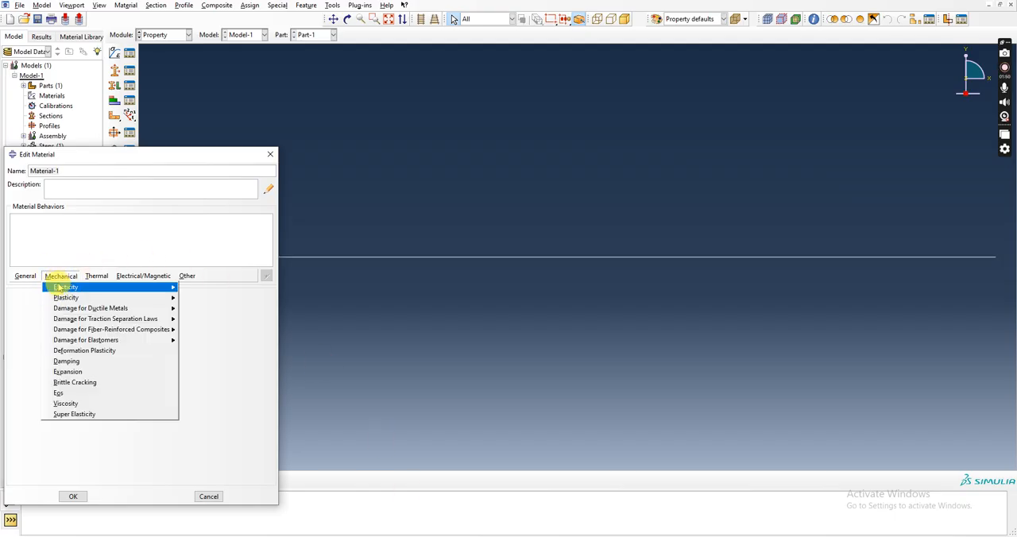
mouse_move(154, 292)
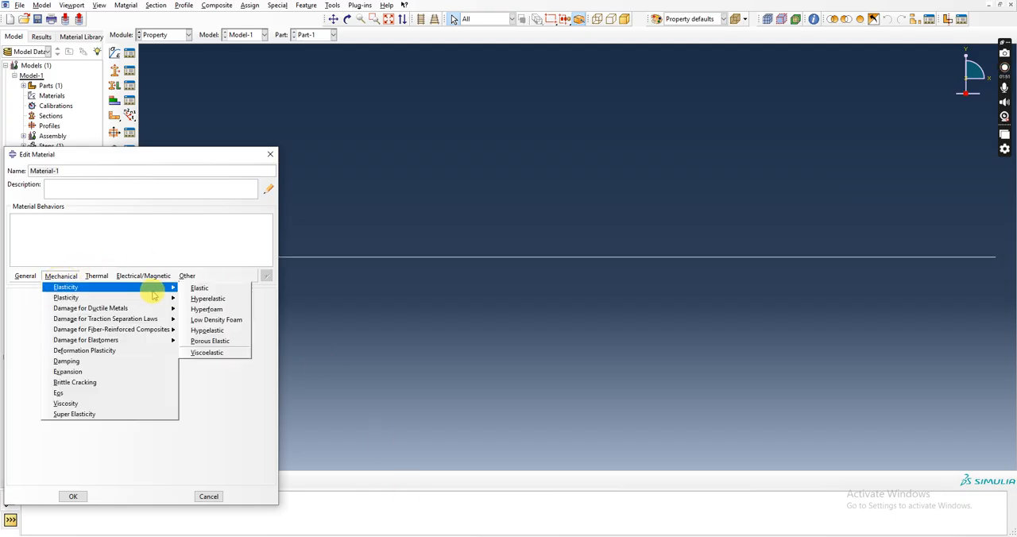
click(193, 290)
Set the material's Young's modulus to 200E9 and Poisson's ratio to 0.3, and save the material.
click(62, 422)
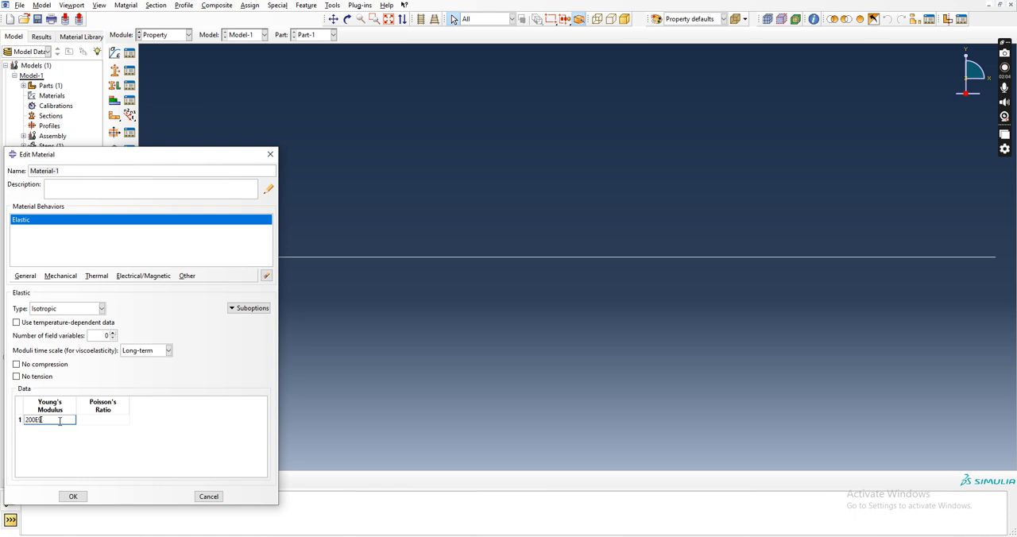
click(101, 419)
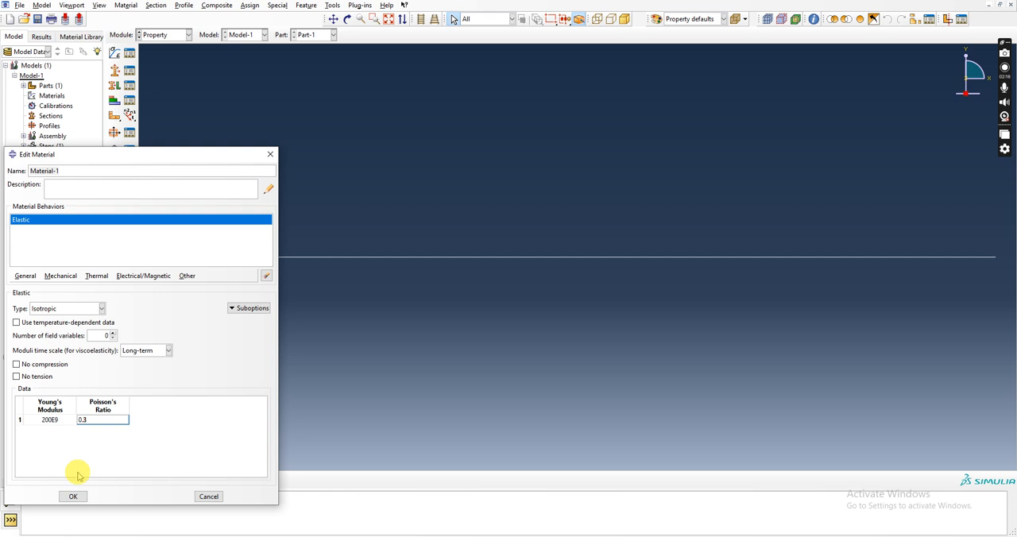
click(73, 495)
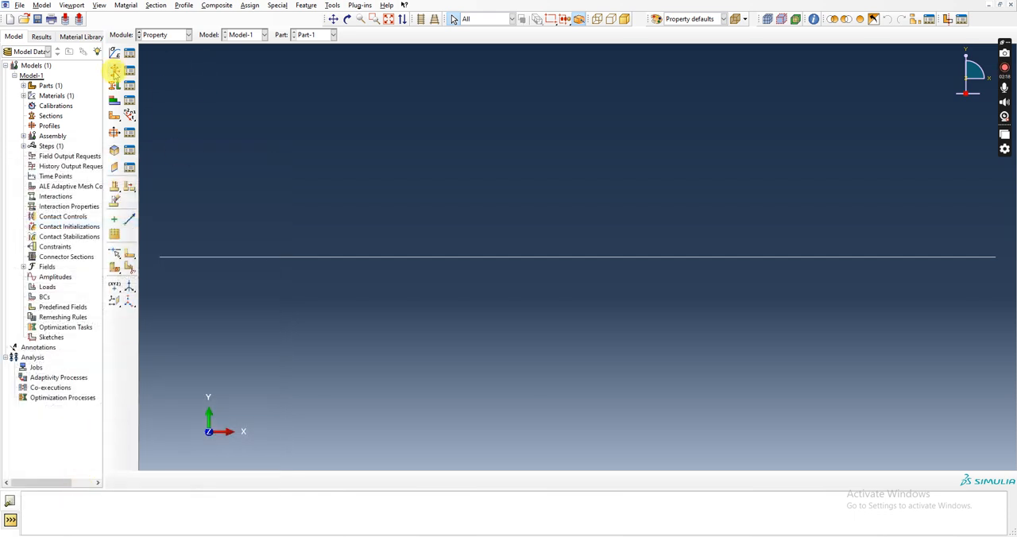
Create a section of category Beam and type Beam.
click(116, 72)
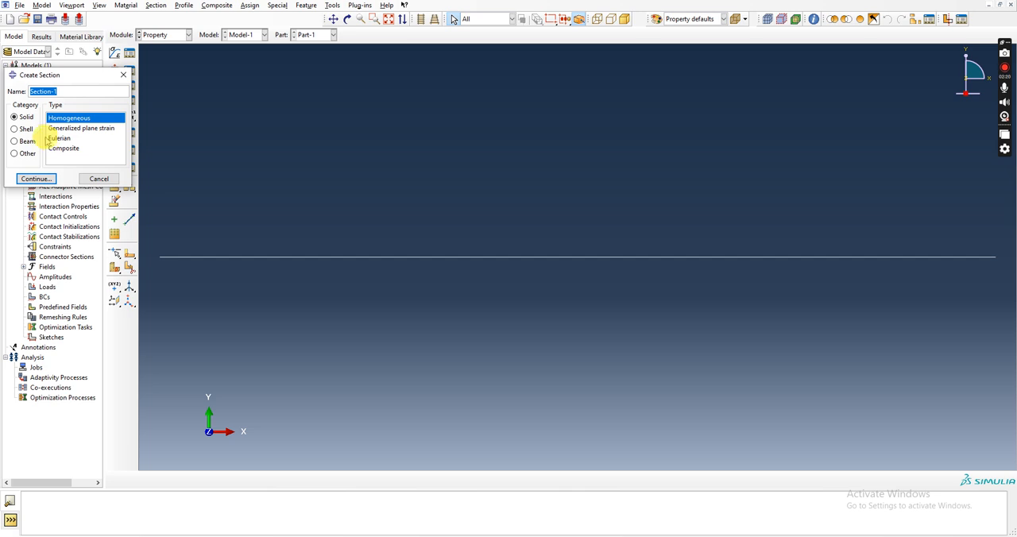
click(27, 141)
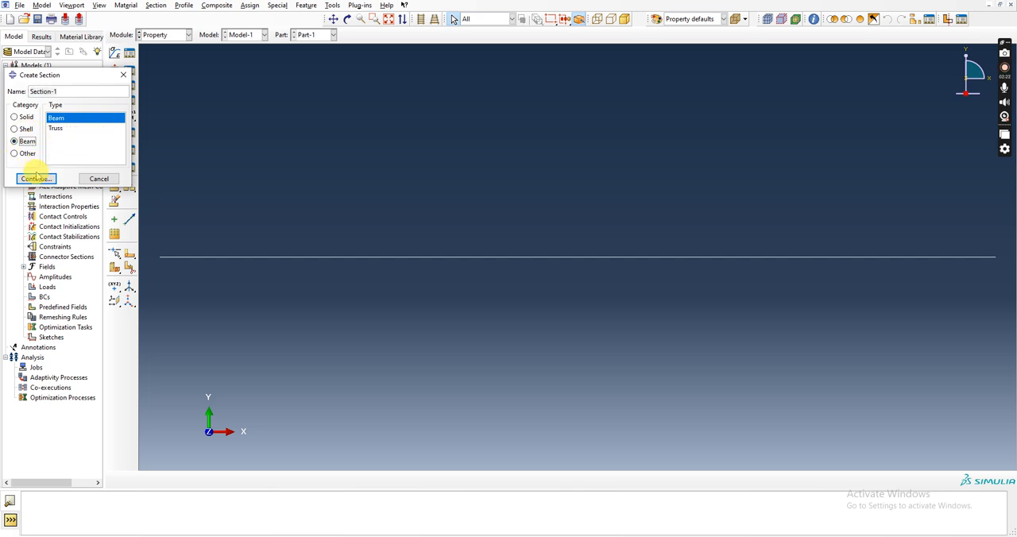
click(36, 178)
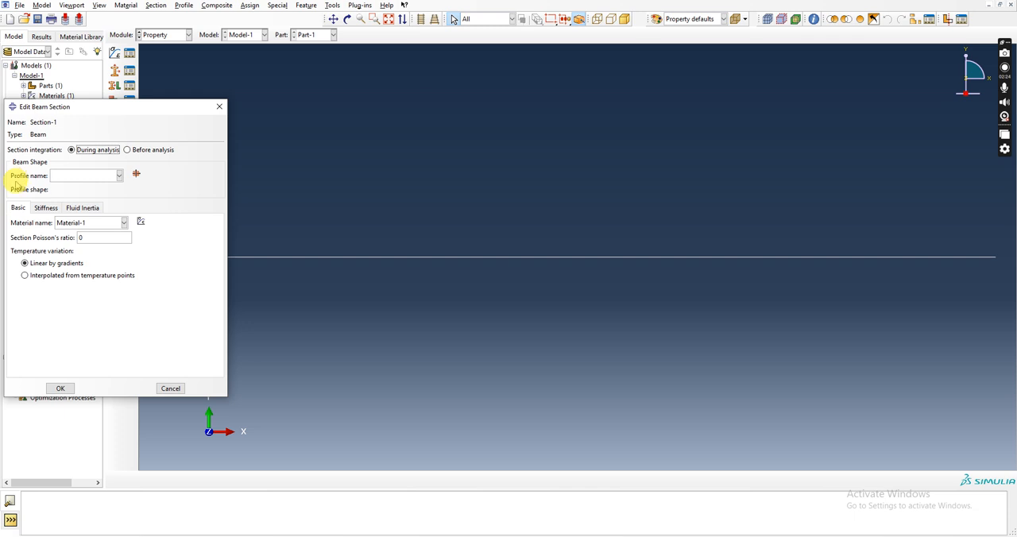
Create a new profile of Rectangular shape for the beam section.
click(136, 175)
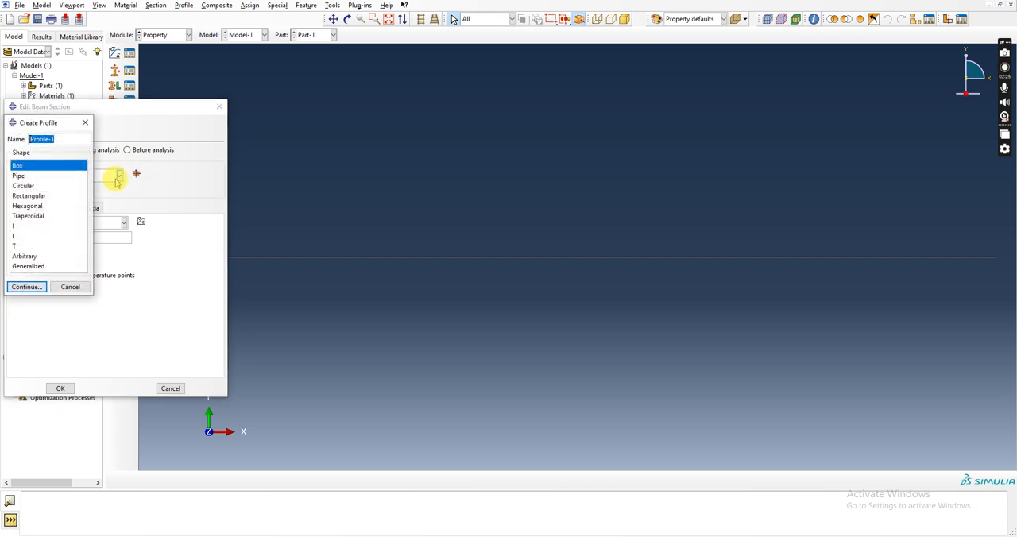
click(32, 196)
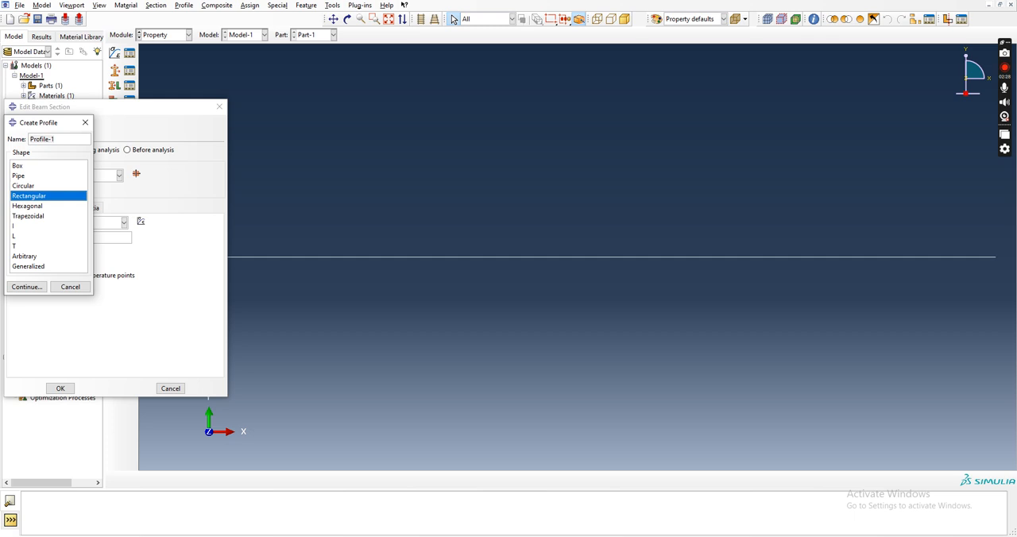
double_click(43, 196)
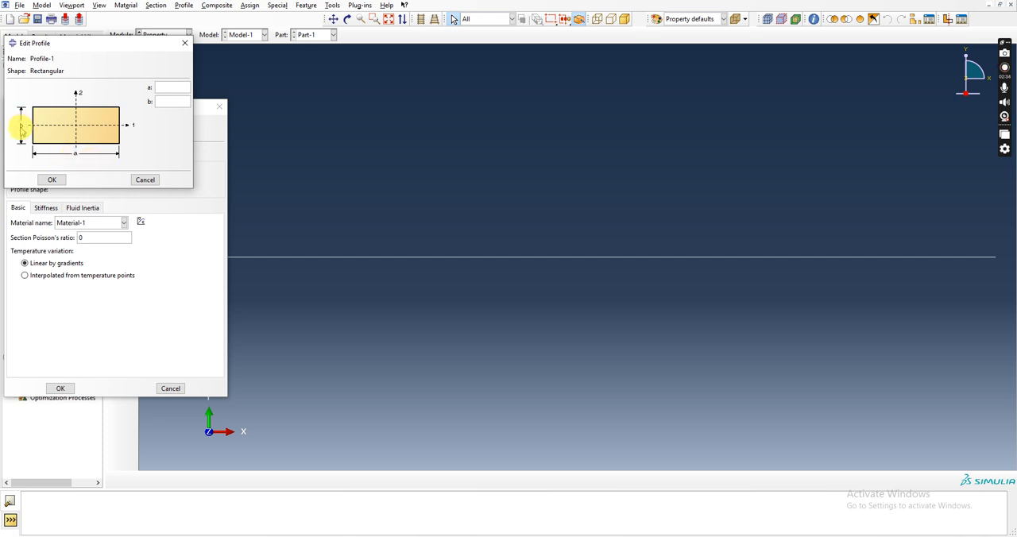
Check the cross-section in the browser's Abaqus-Overview PDF, set the profile's a to 0.025 and b to 0.02, and save the profile and beam section.
click(395, 536)
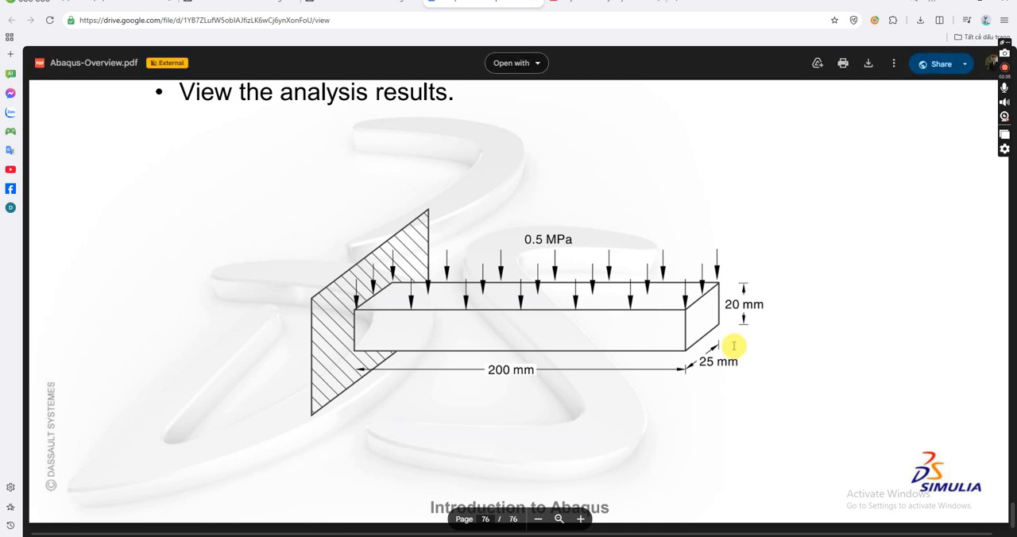
mouse_move(414, 533)
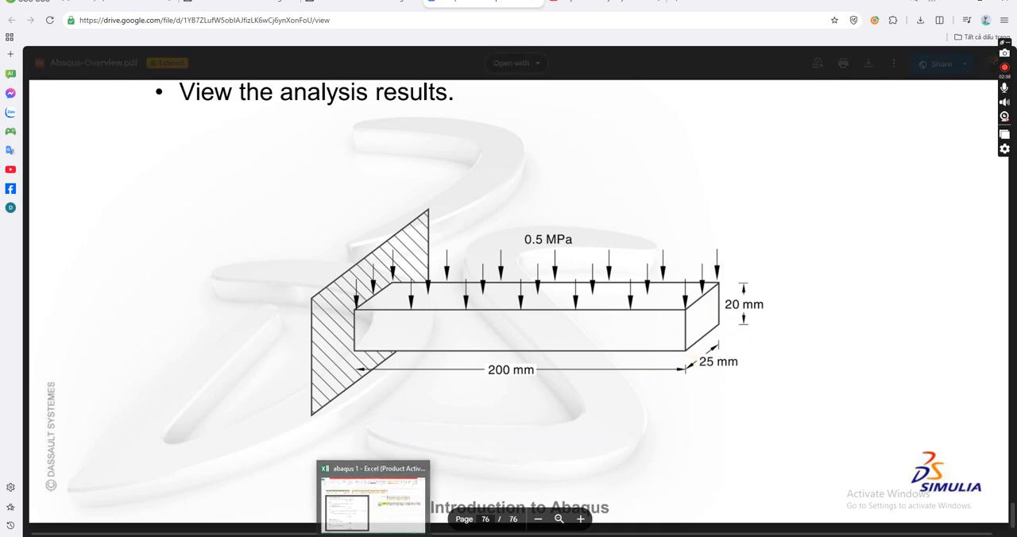
click(421, 501)
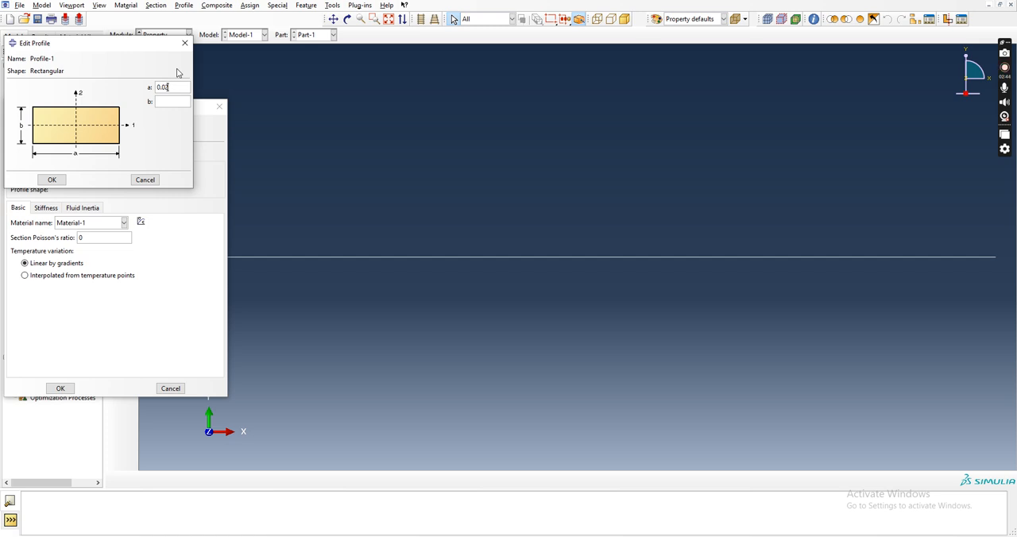
double_click(169, 86)
click(51, 180)
click(61, 388)
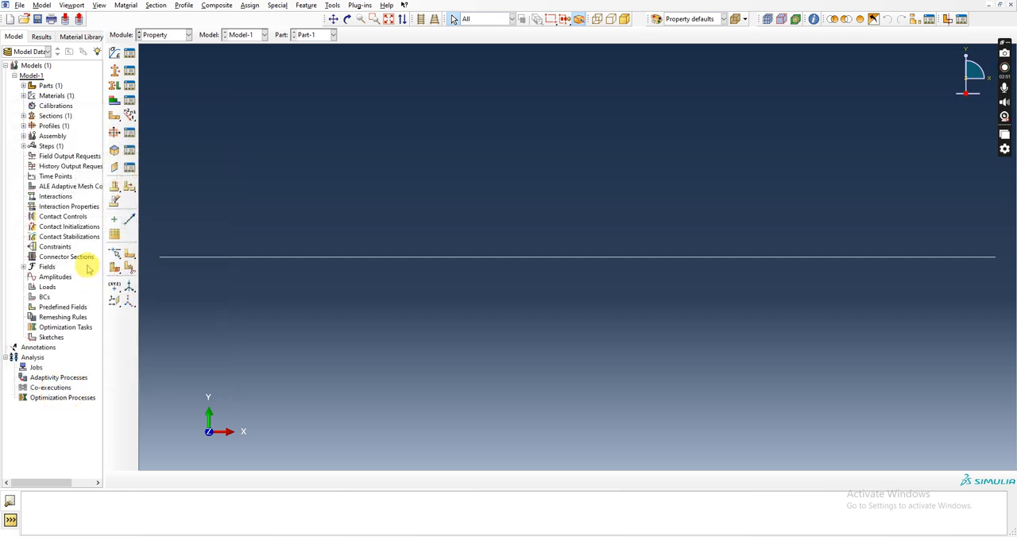
Assign Section-1 to the whole wire.
click(114, 86)
drag(193, 152, 810, 400)
click(357, 479)
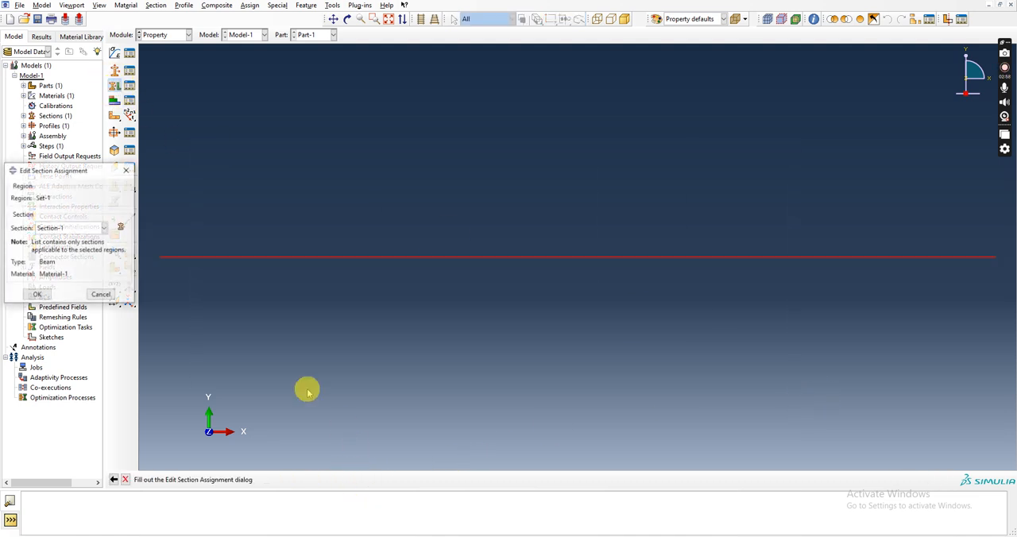
click(43, 294)
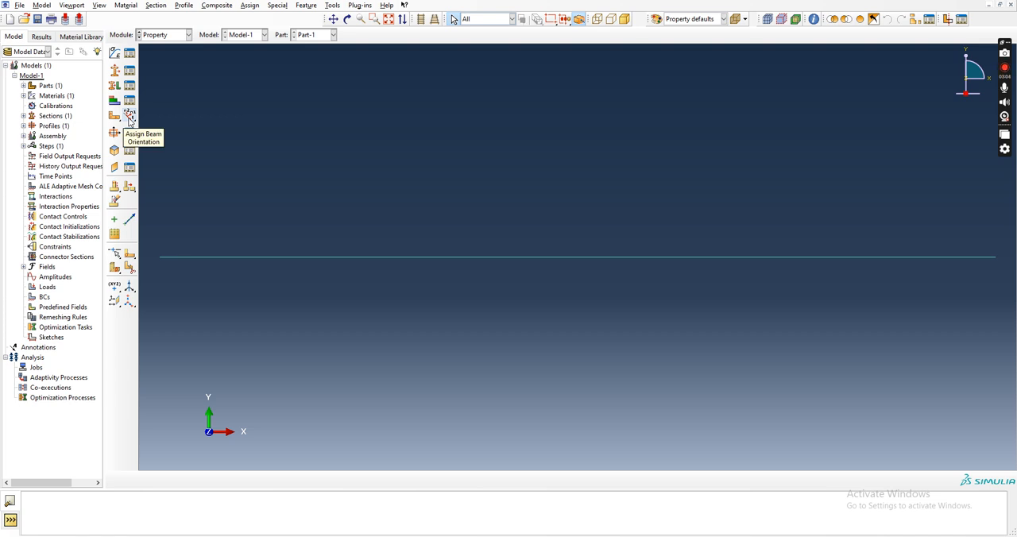
Assign a beam orientation to the whole wire with the n1 direction 0.0,0.0,-1.0.
click(129, 118)
click(402, 483)
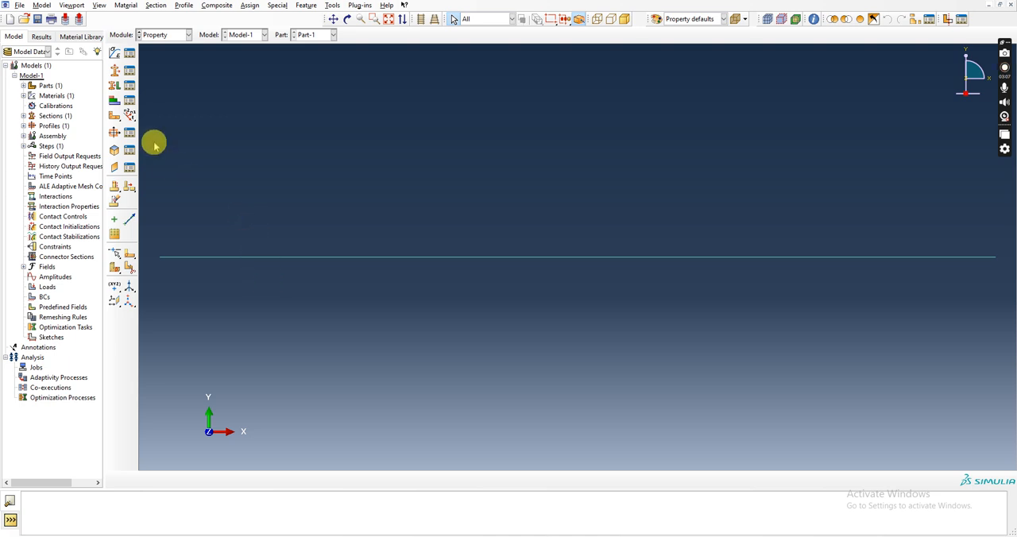
click(130, 118)
drag(238, 171, 594, 319)
click(407, 480)
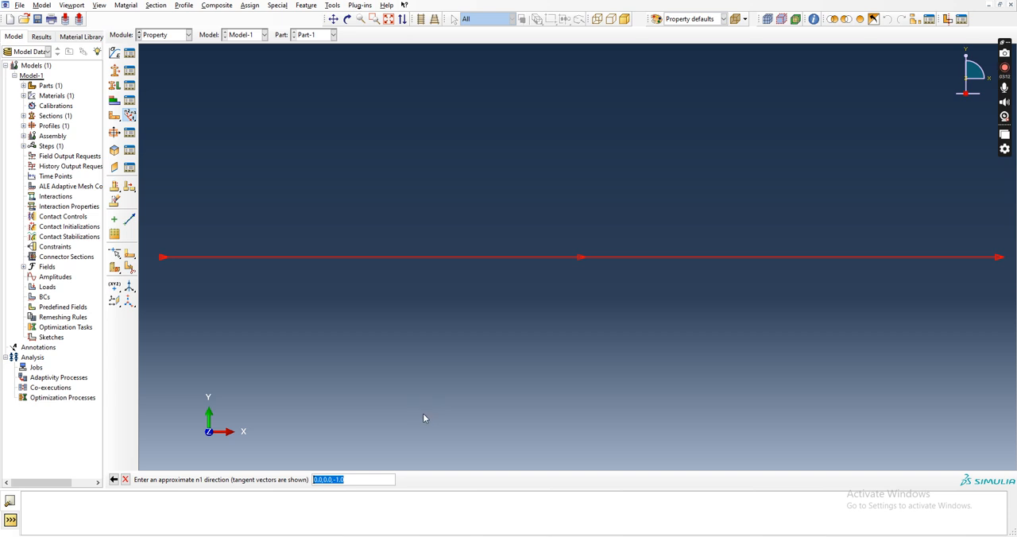
key(Return)
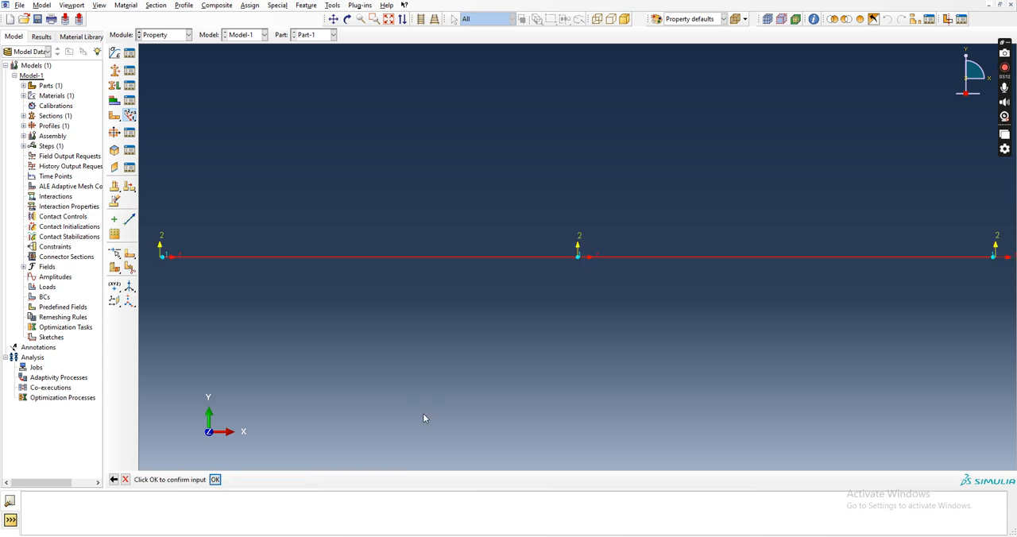
click(215, 480)
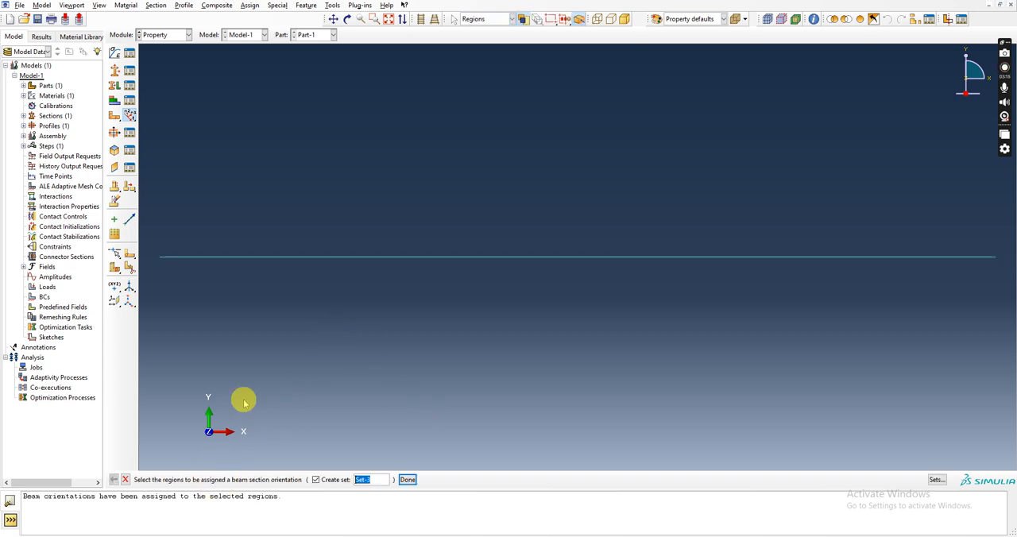
click(401, 479)
Switch to the Assembly module and create an instance of the beam part.
click(188, 35)
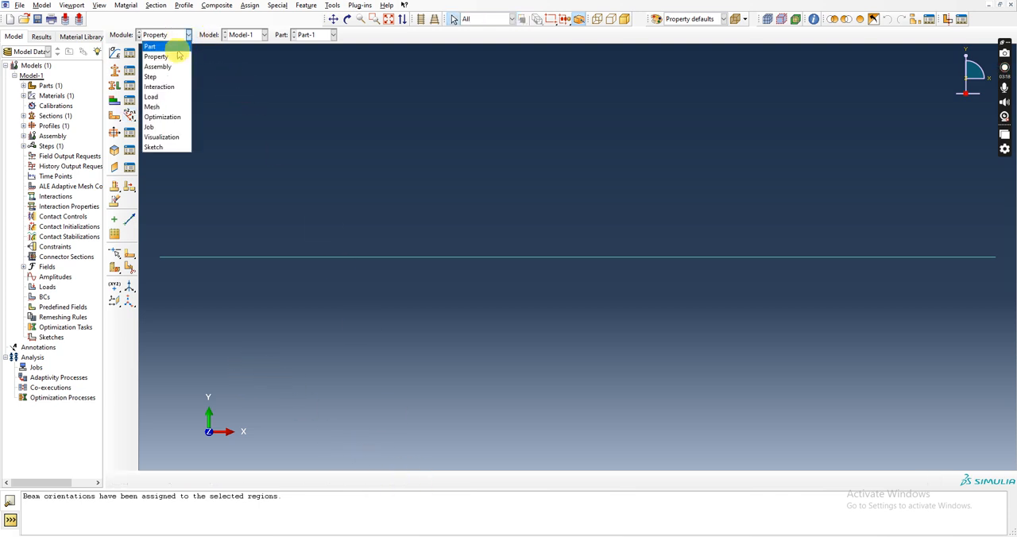
click(159, 67)
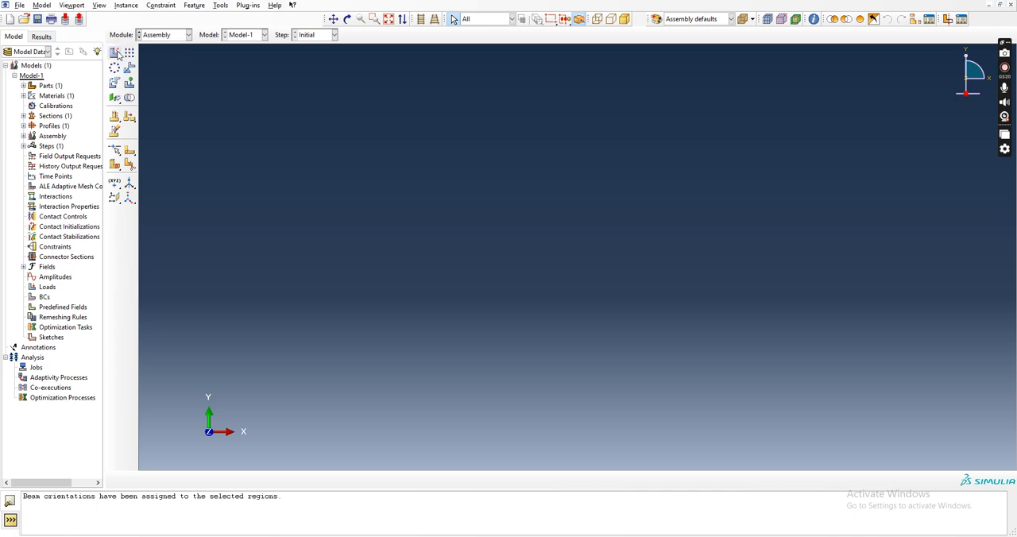
click(115, 53)
click(66, 401)
click(29, 455)
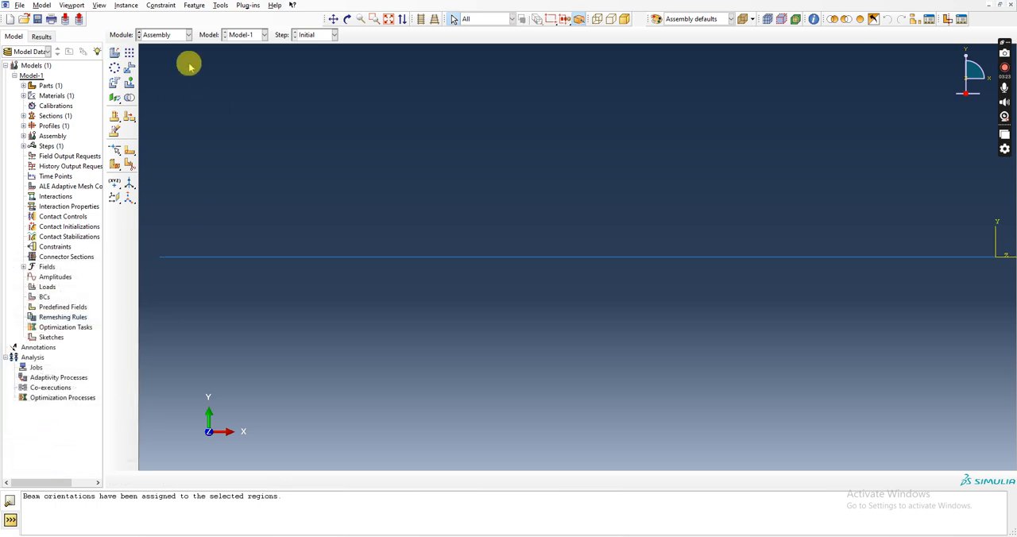
Switch to the Step module and create a Static, General step after Initial with the default settings.
click(172, 35)
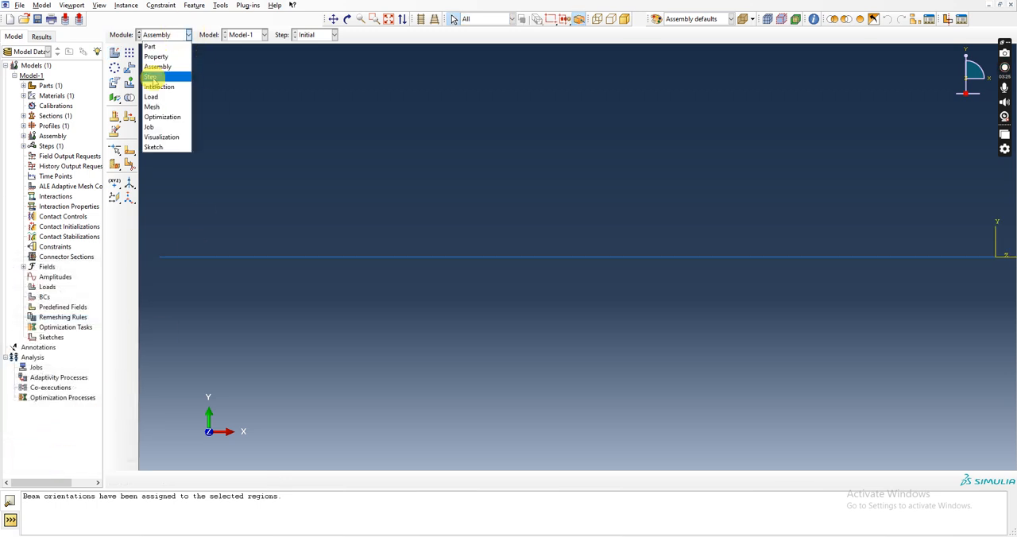
click(151, 78)
click(115, 53)
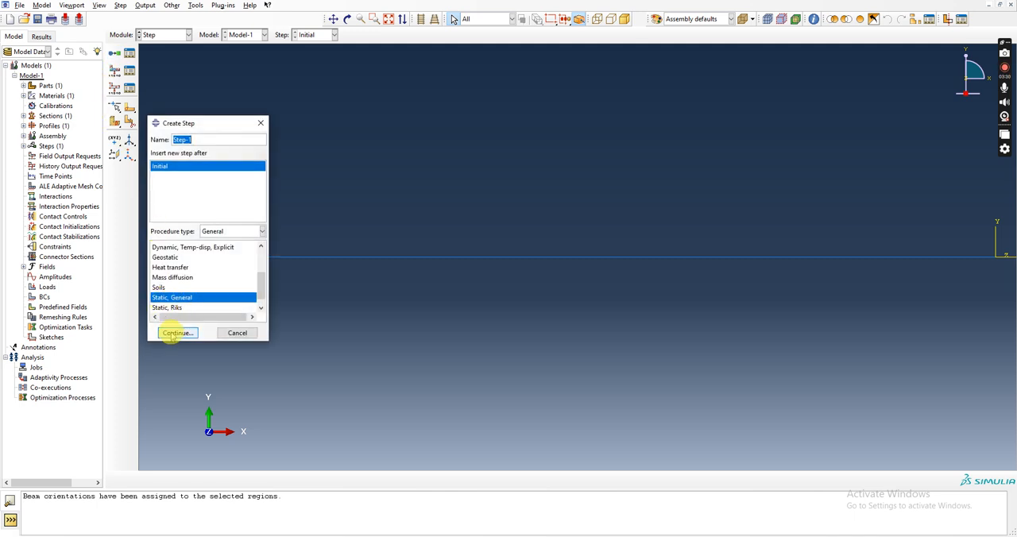
click(172, 333)
click(79, 319)
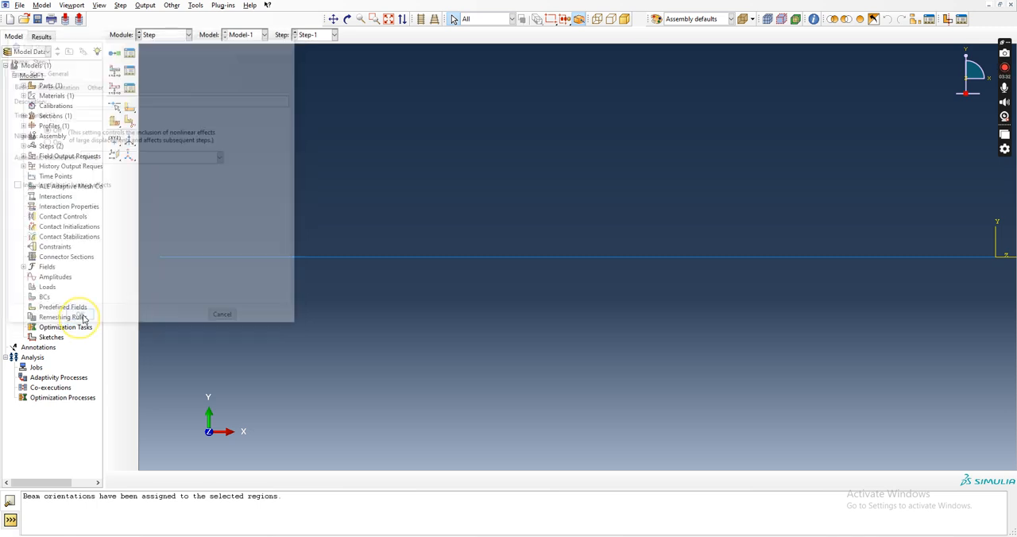
Switch to the Load module.
click(186, 35)
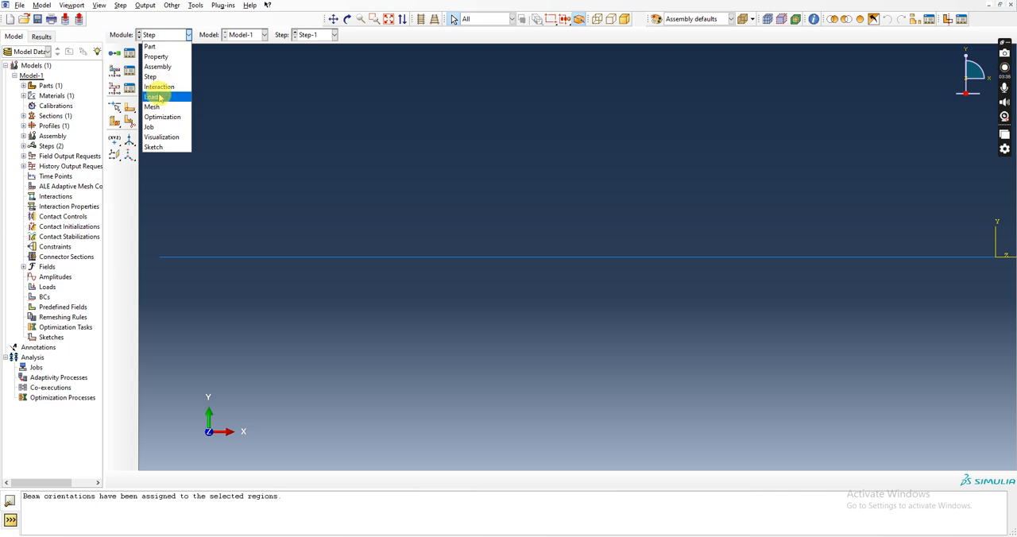
click(154, 97)
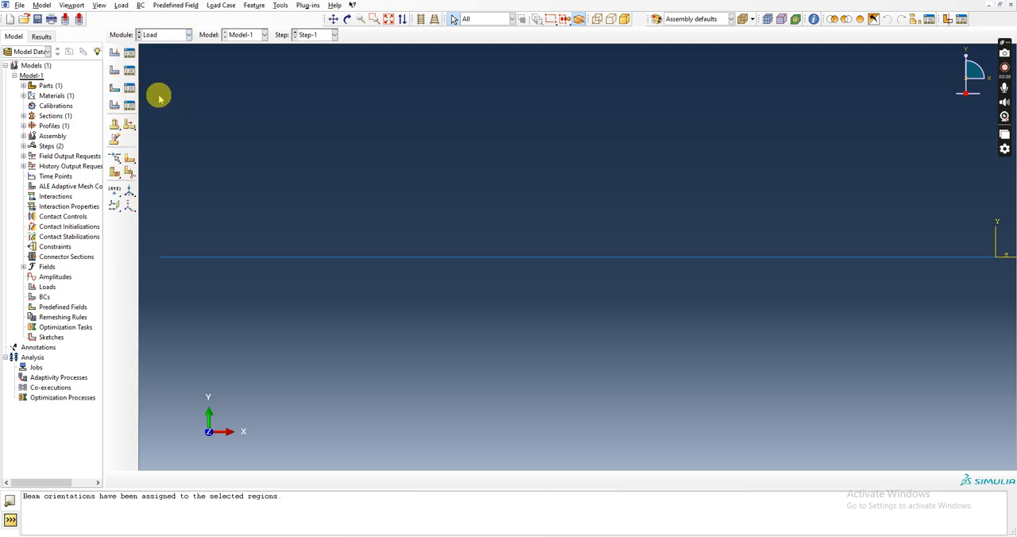
click(115, 52)
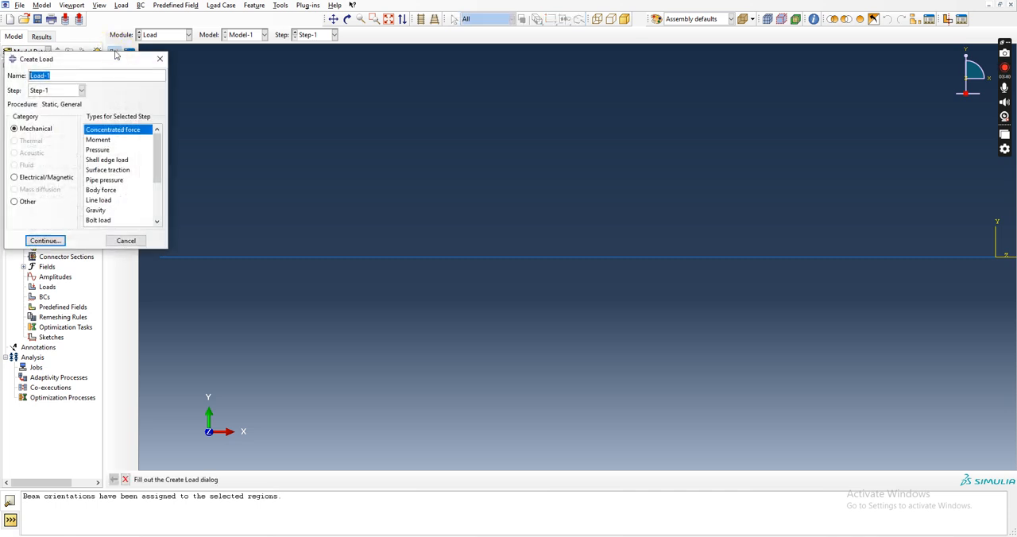
click(98, 203)
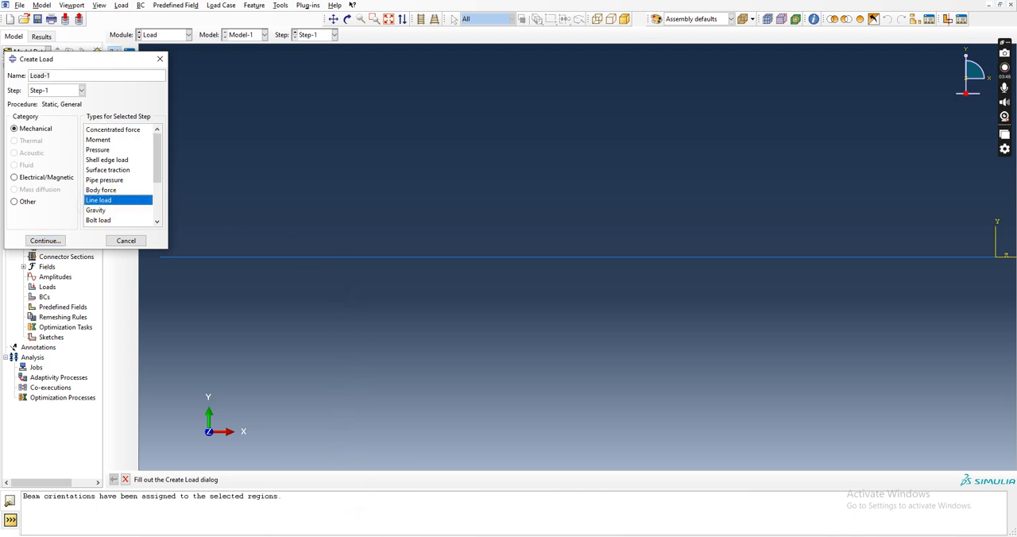
click(347, 495)
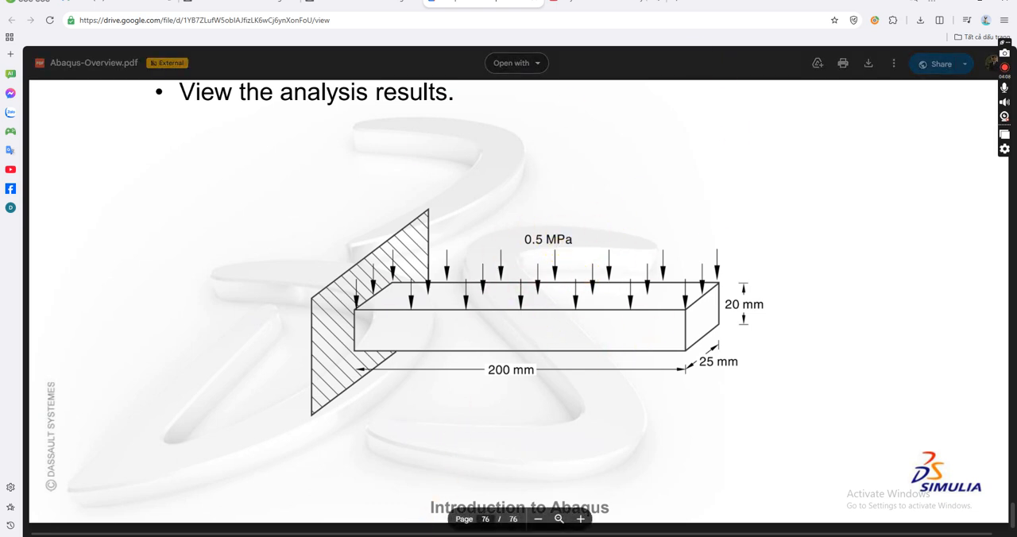
click(427, 536)
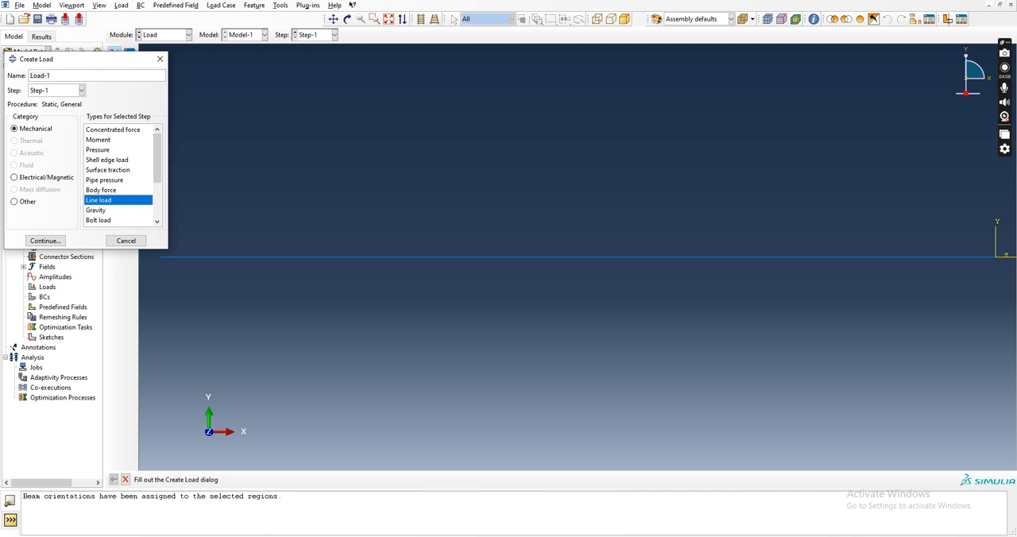
click(116, 151)
click(48, 240)
drag(314, 170, 628, 353)
click(376, 479)
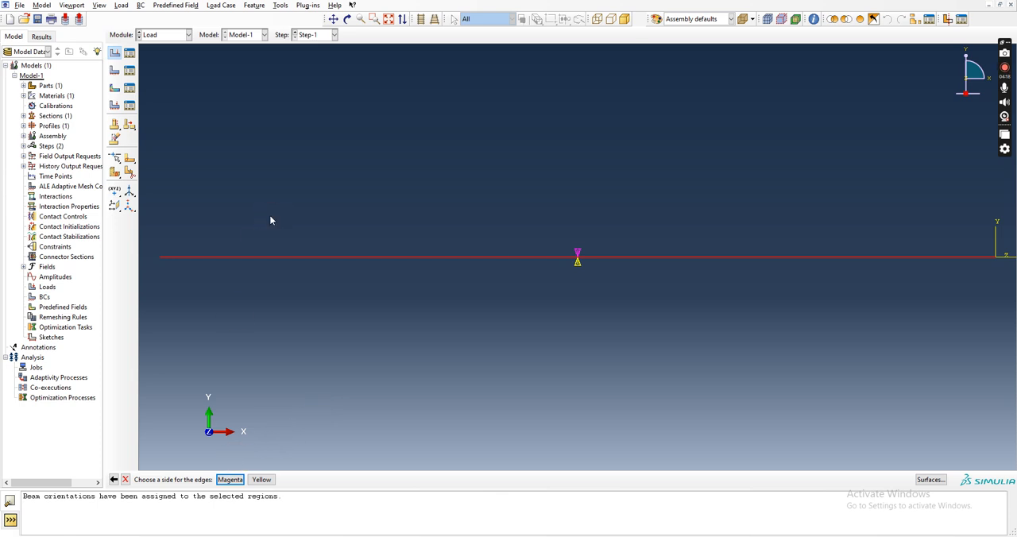
click(126, 480)
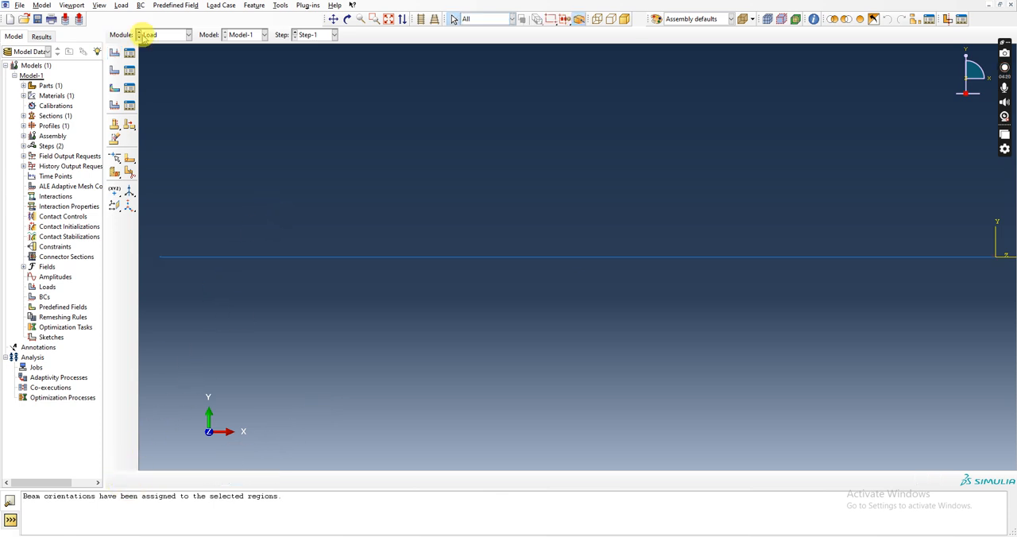
Start creating a load and review the pressure formula image, the load calculation spreadsheet and the dimensioned beam drawing.
click(115, 53)
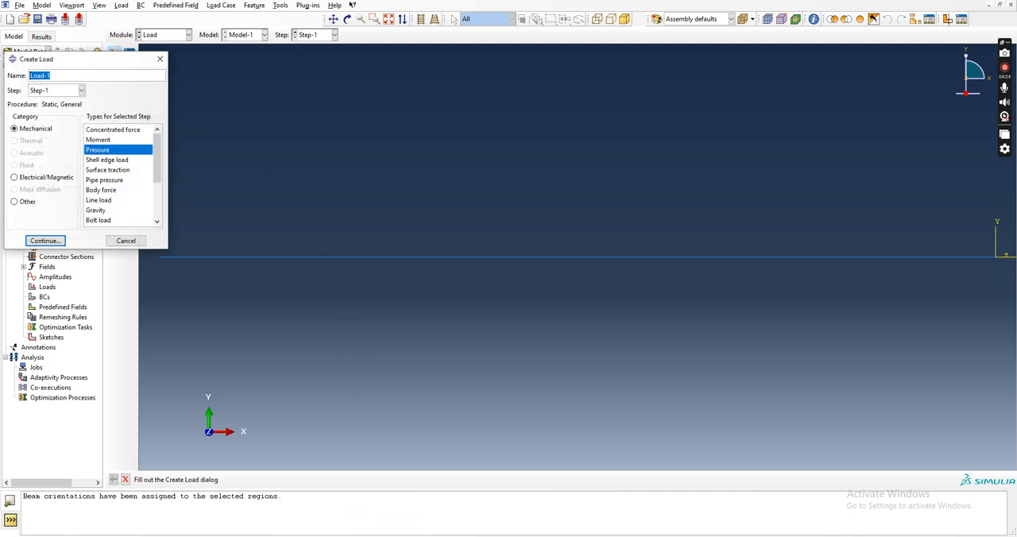
click(427, 517)
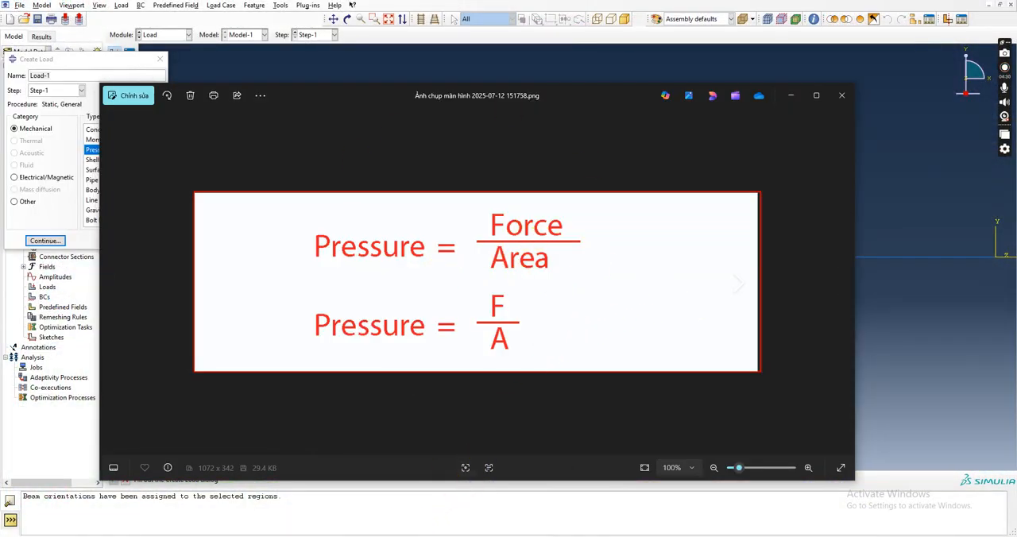
click(386, 536)
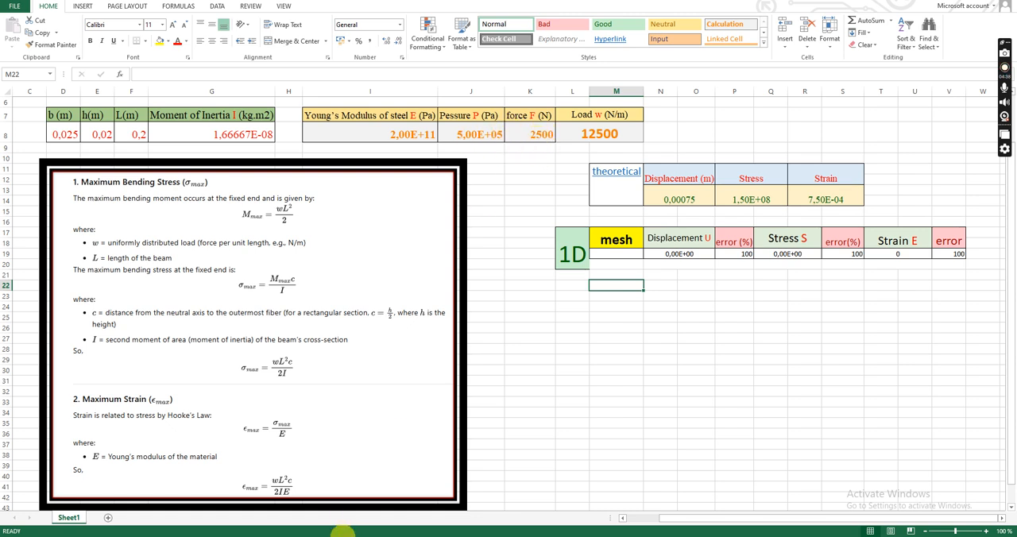
click(360, 517)
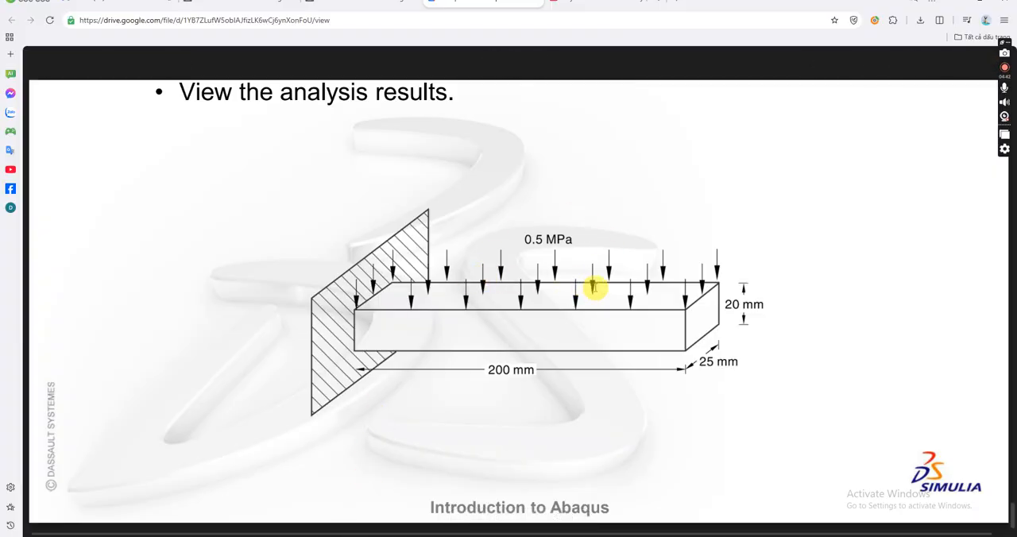
click(409, 521)
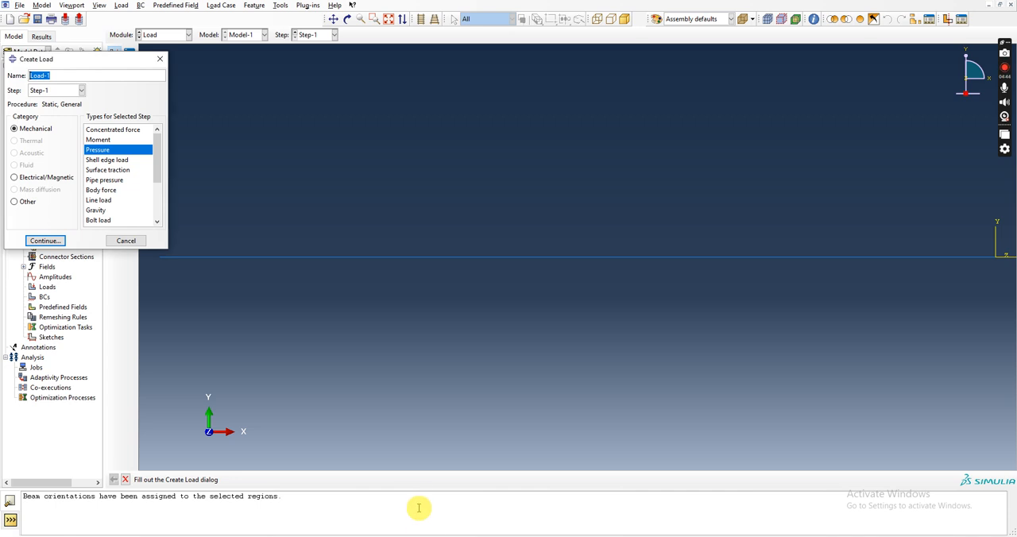
Apply a uniform line load to the whole beam wire in Step-1, with Component 1 at 0 and Component 2 at 12500.
click(96, 201)
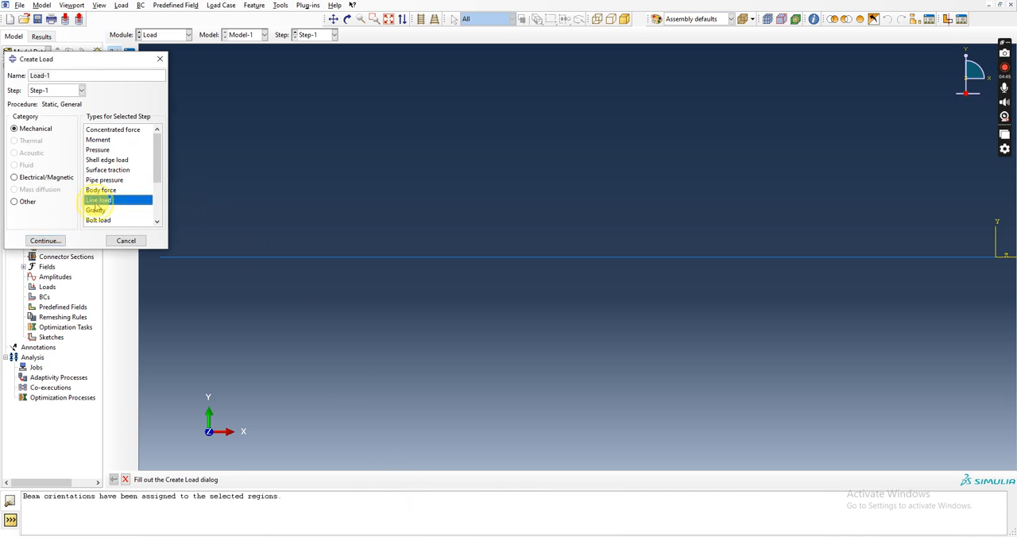
click(51, 242)
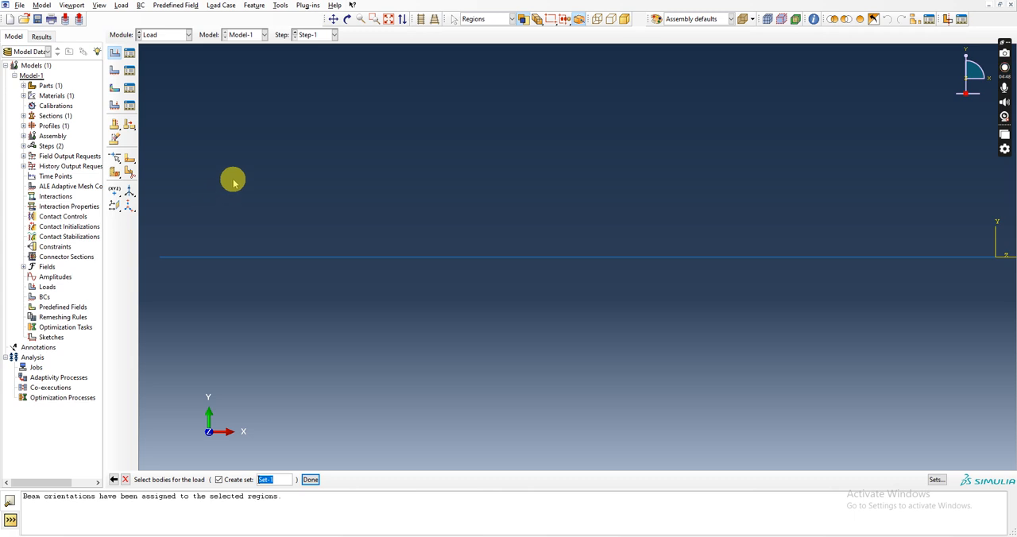
click(304, 259)
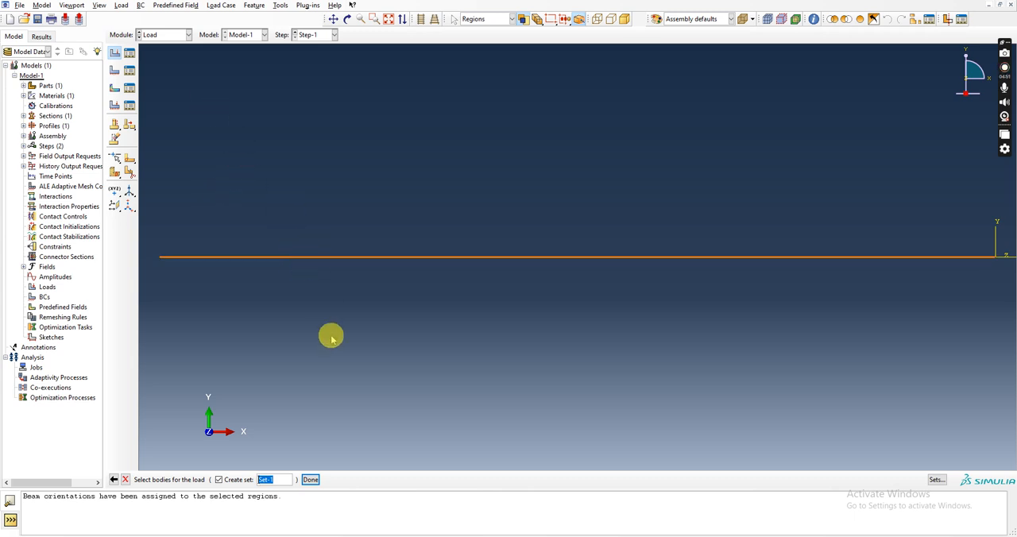
click(310, 480)
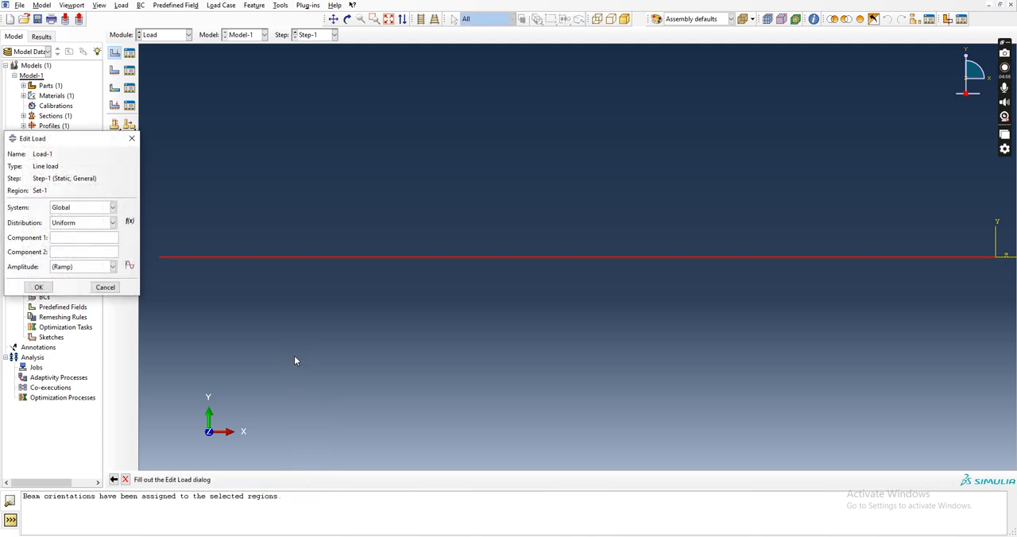
key(alt+Tab)
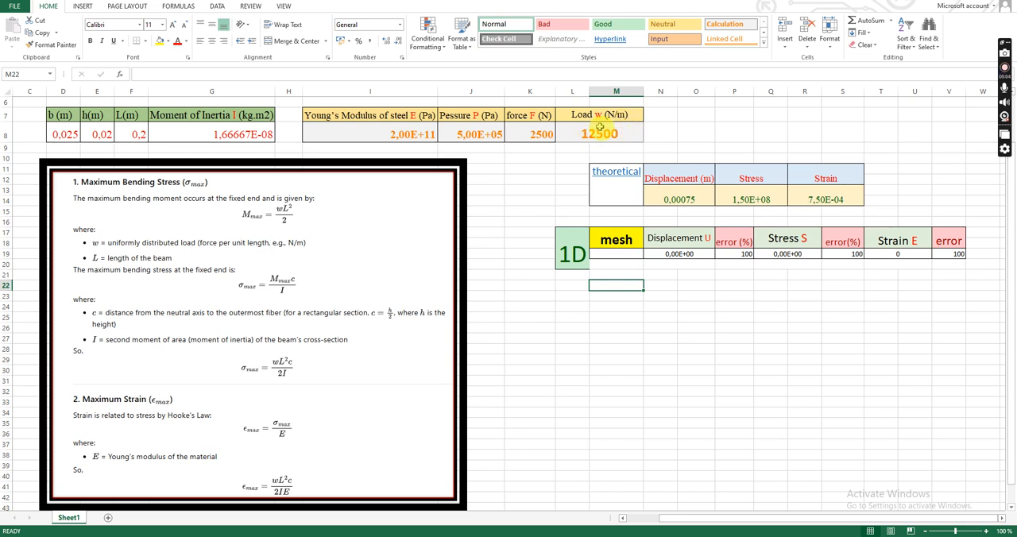
key(alt+Tab)
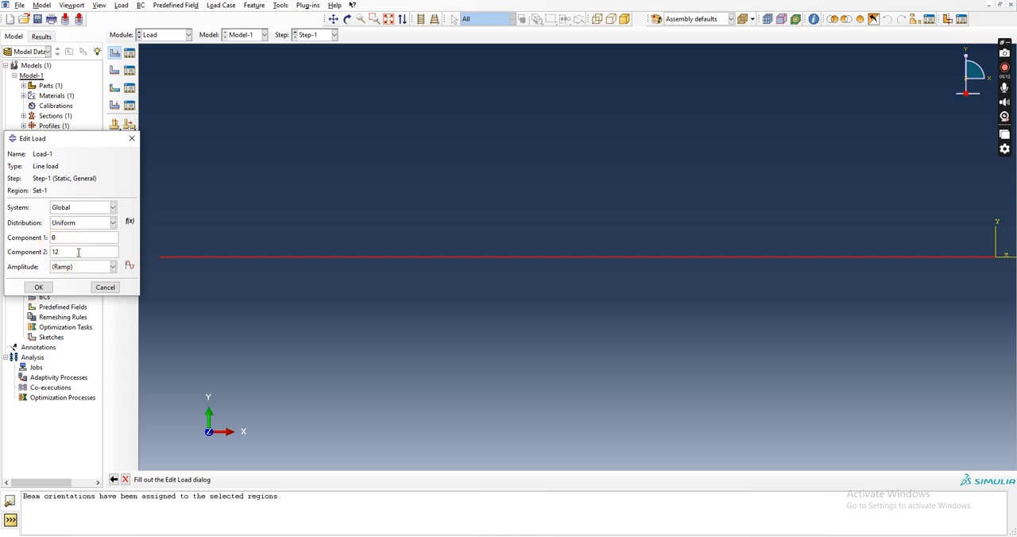
click(40, 287)
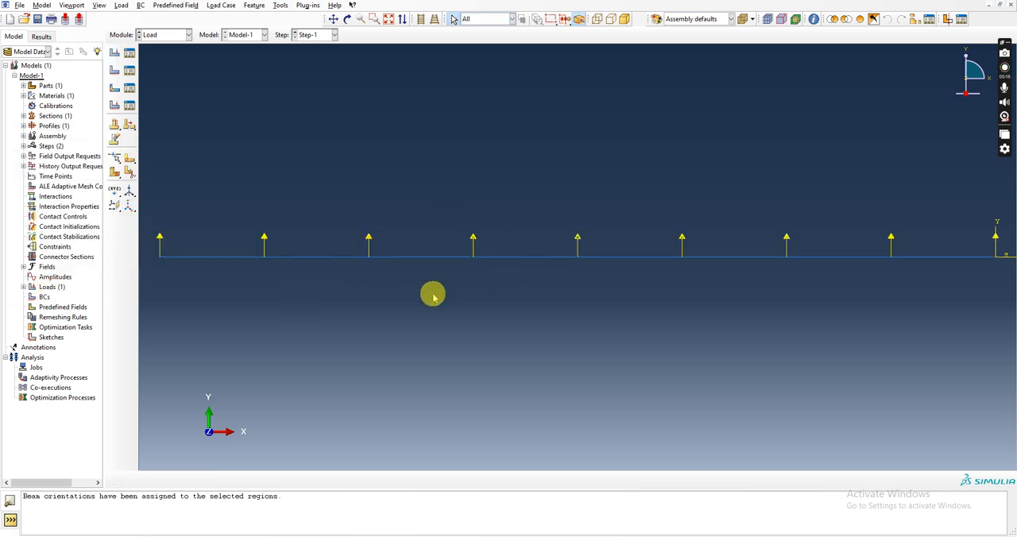
Reverse the line load to act downward by setting its Component 2 to -12500.
click(129, 54)
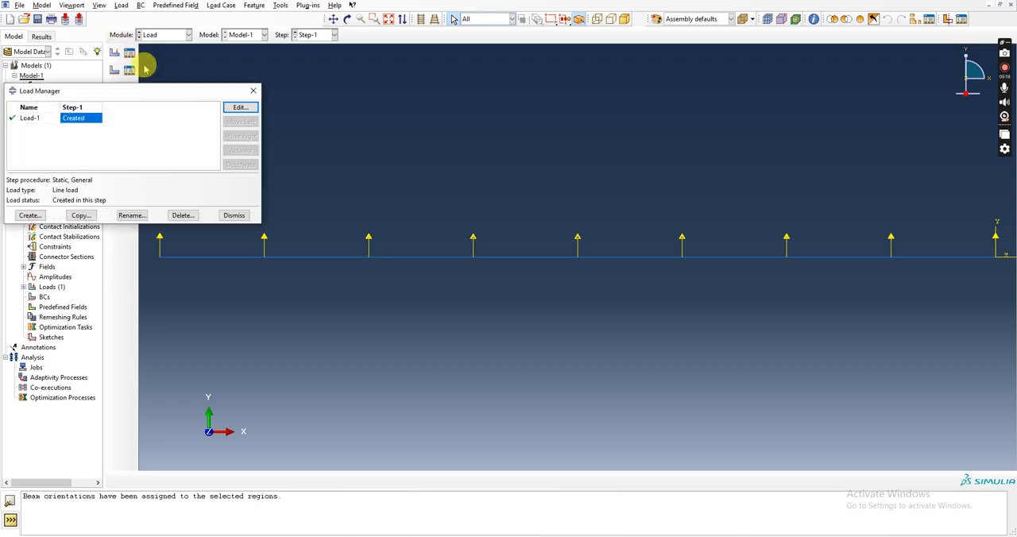
click(235, 106)
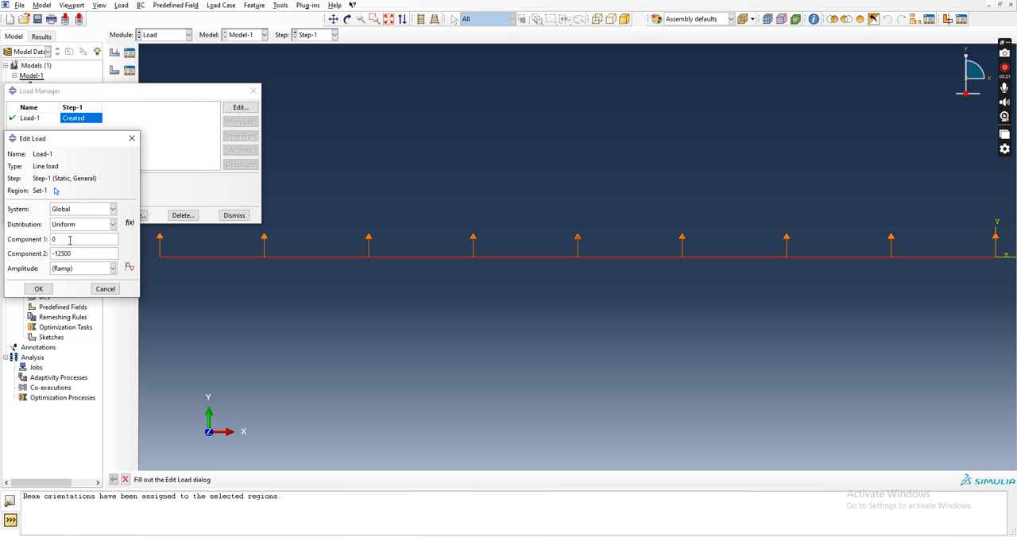
click(39, 288)
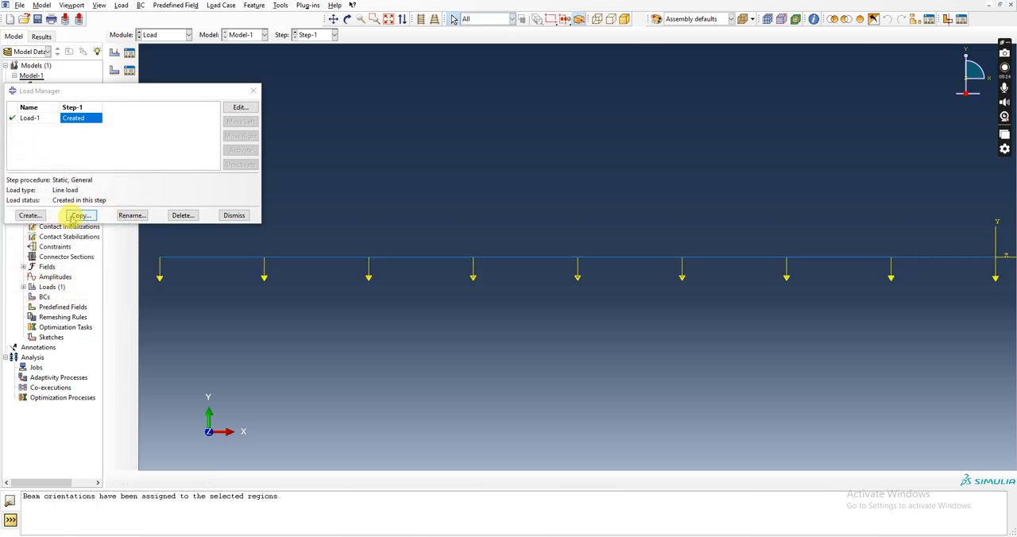
click(232, 216)
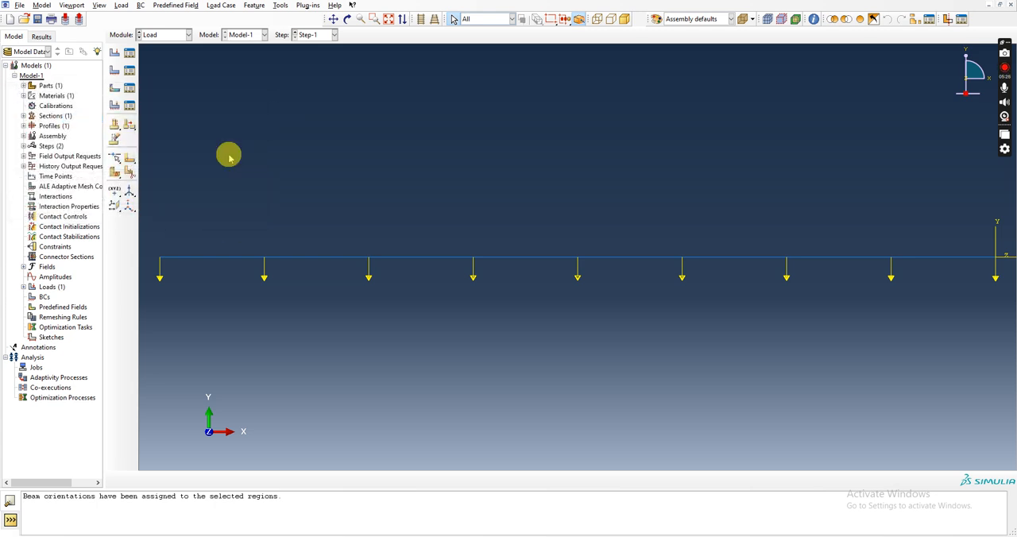
Fix the beam's left end vertex with an ENCASTRE boundary condition in Step-1, checking the support side against the beam drawing.
click(129, 53)
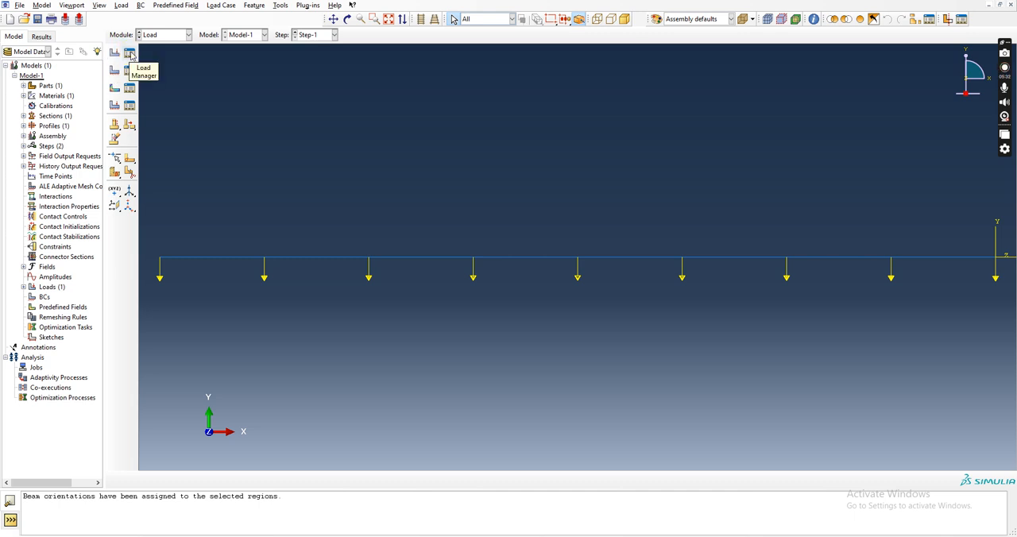
click(117, 65)
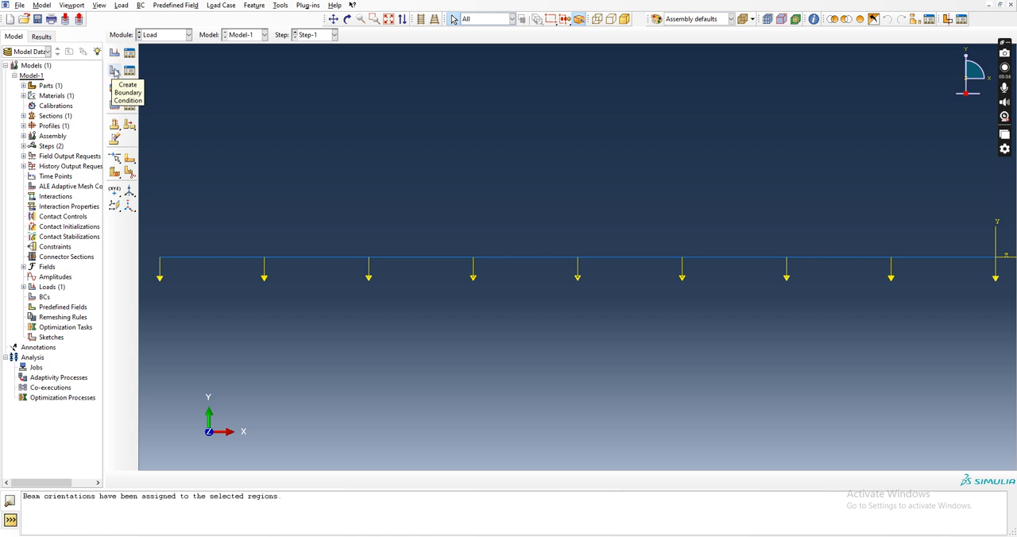
click(115, 72)
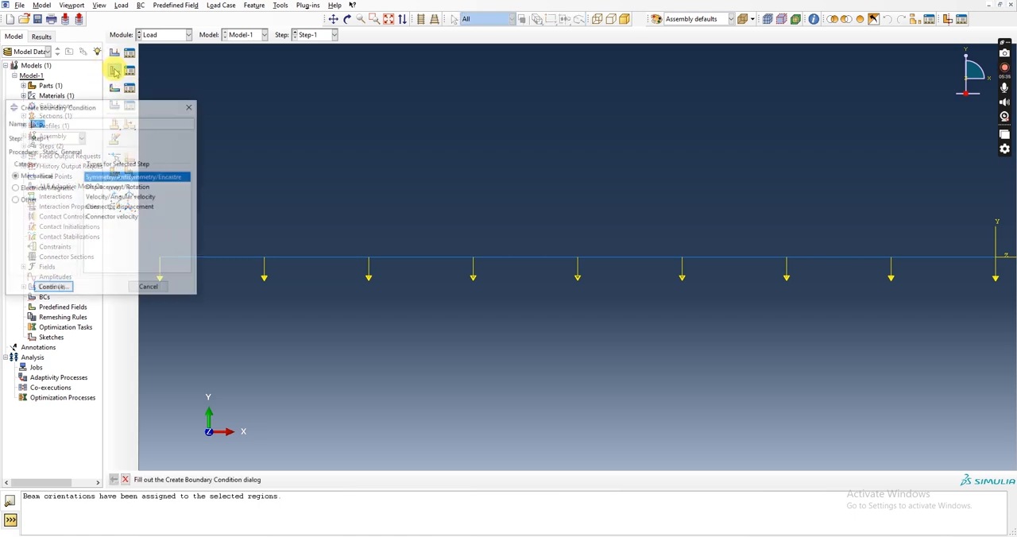
click(53, 288)
click(160, 258)
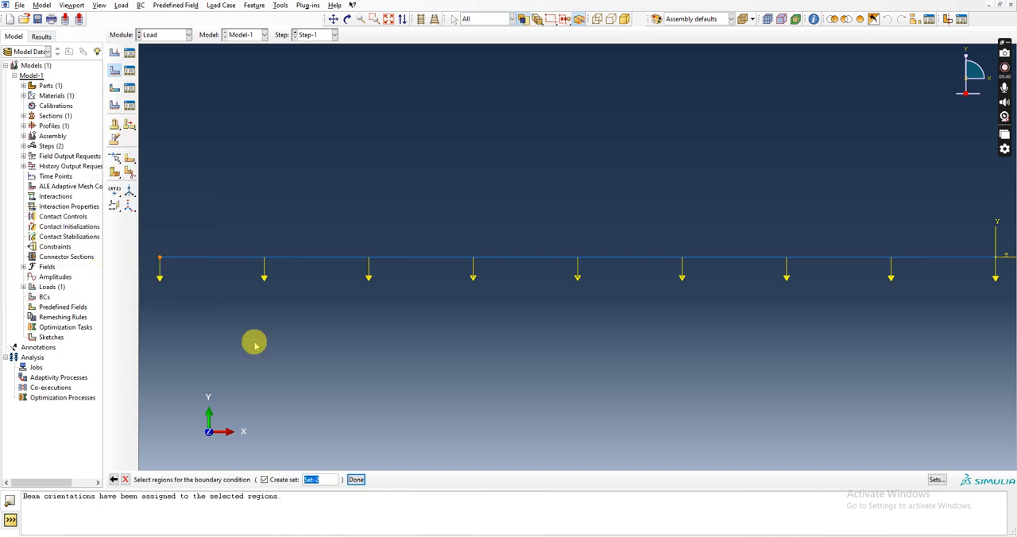
mouse_move(356, 534)
click(357, 513)
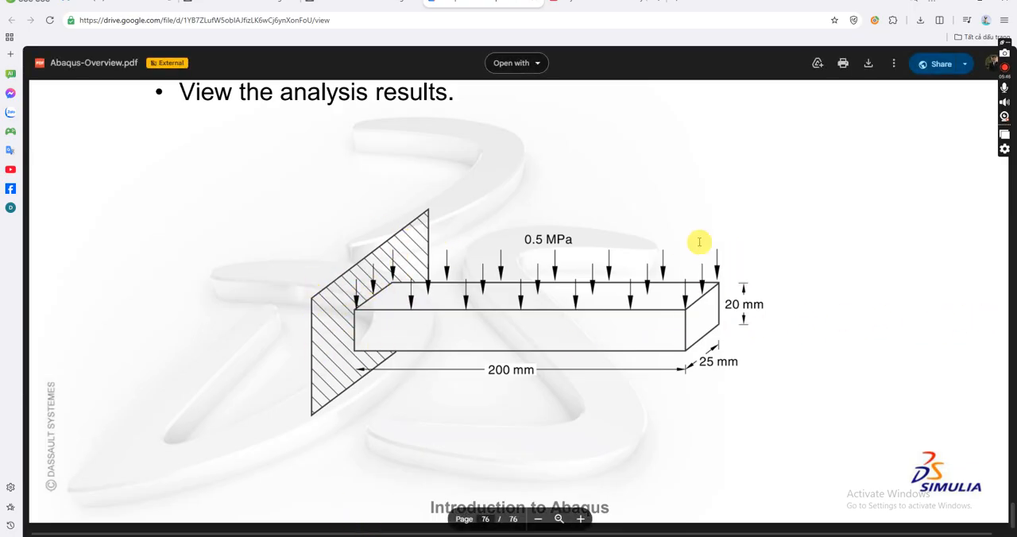
click(421, 534)
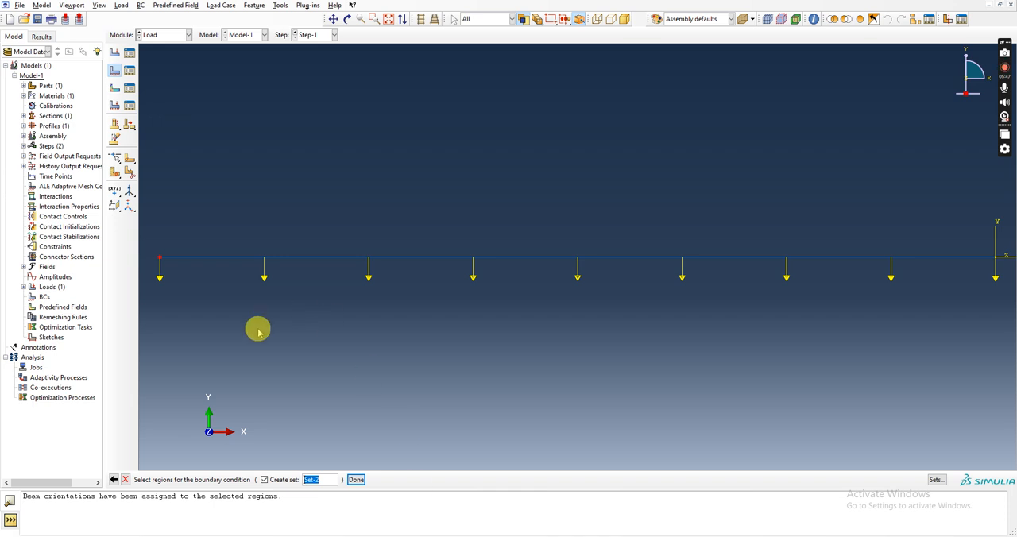
click(355, 480)
click(50, 291)
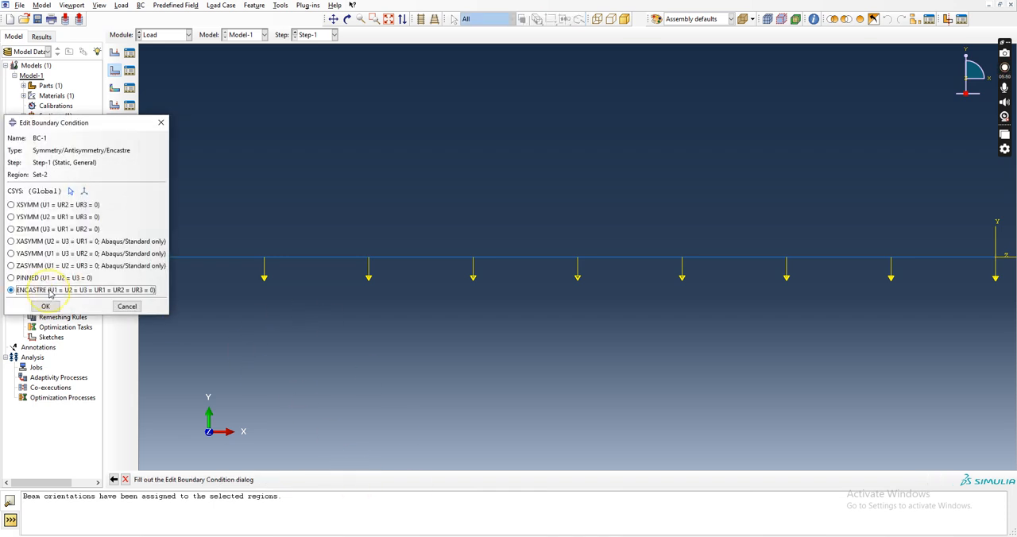
click(46, 306)
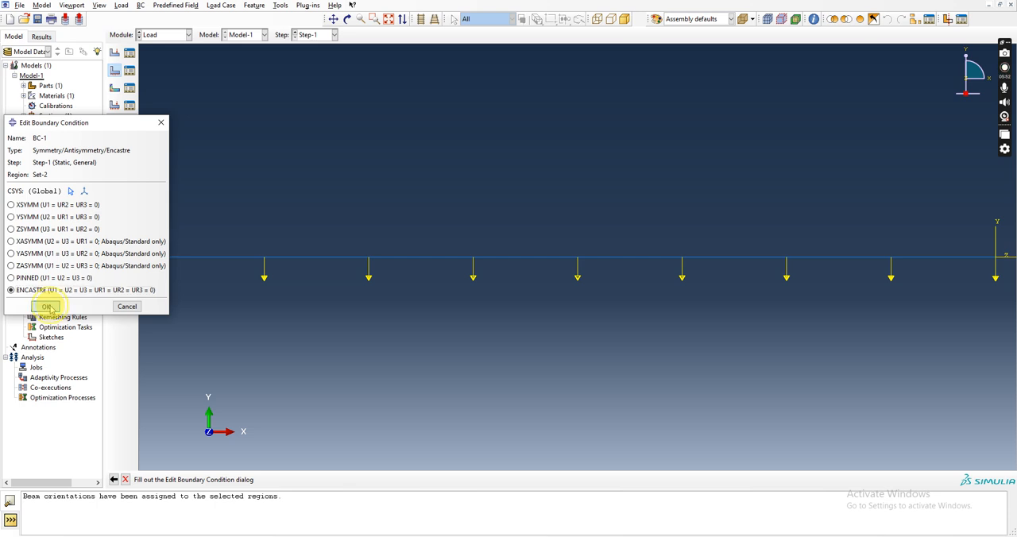
Switch to the Mesh module and work on the part Part-1 instead of the assembly.
click(190, 35)
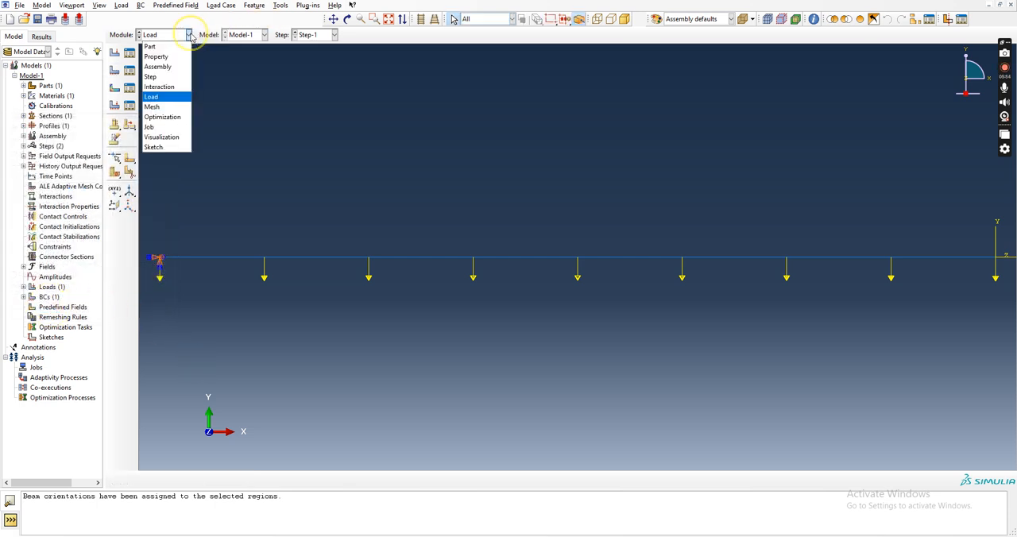
click(163, 107)
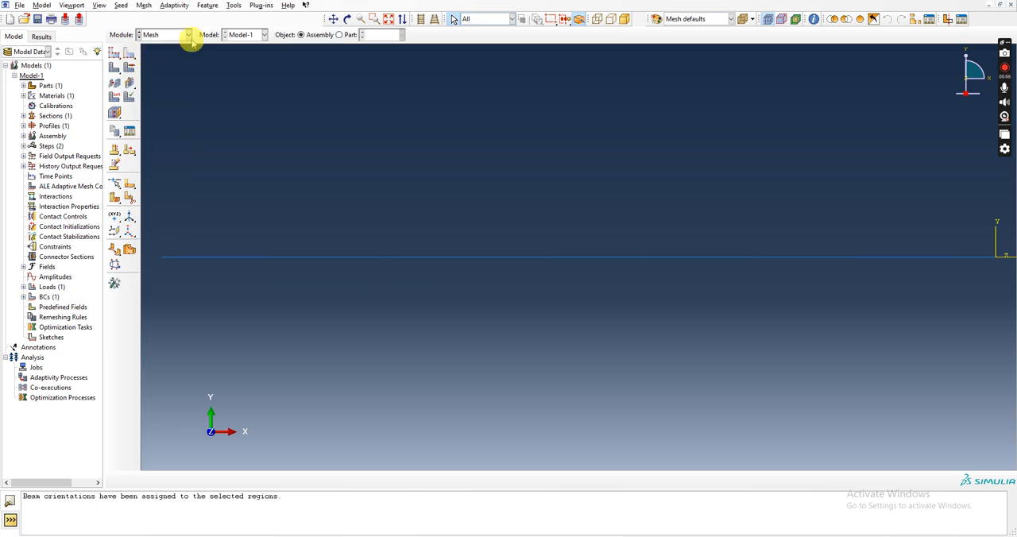
click(340, 35)
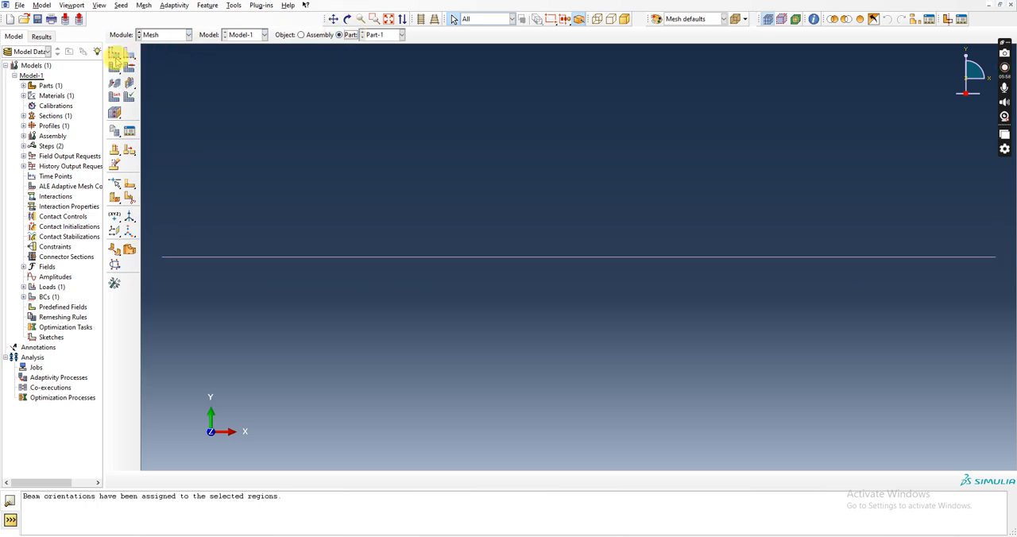
Seed the part with an approximate global size of 0.001 and mesh it.
click(115, 54)
click(114, 183)
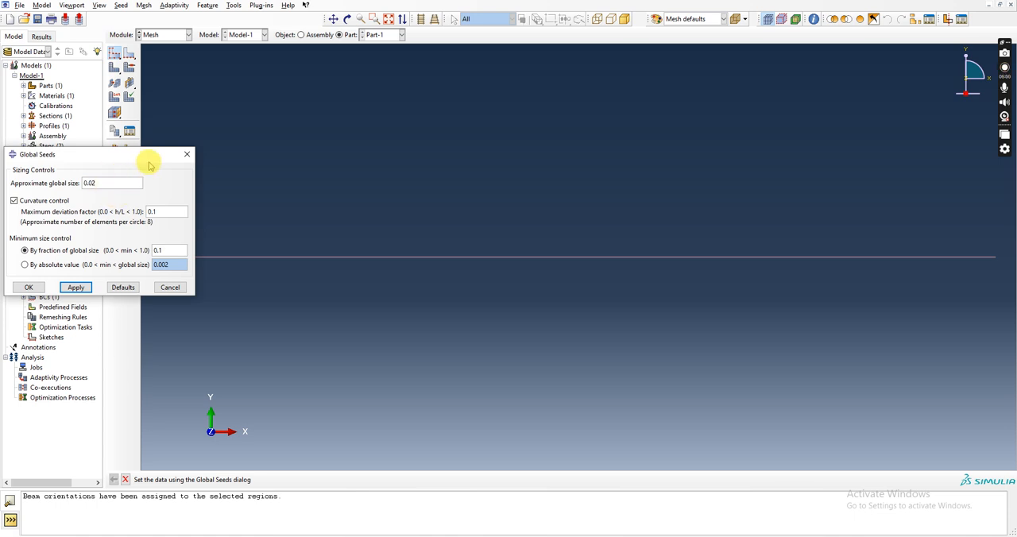
text(01)
click(76, 287)
click(36, 288)
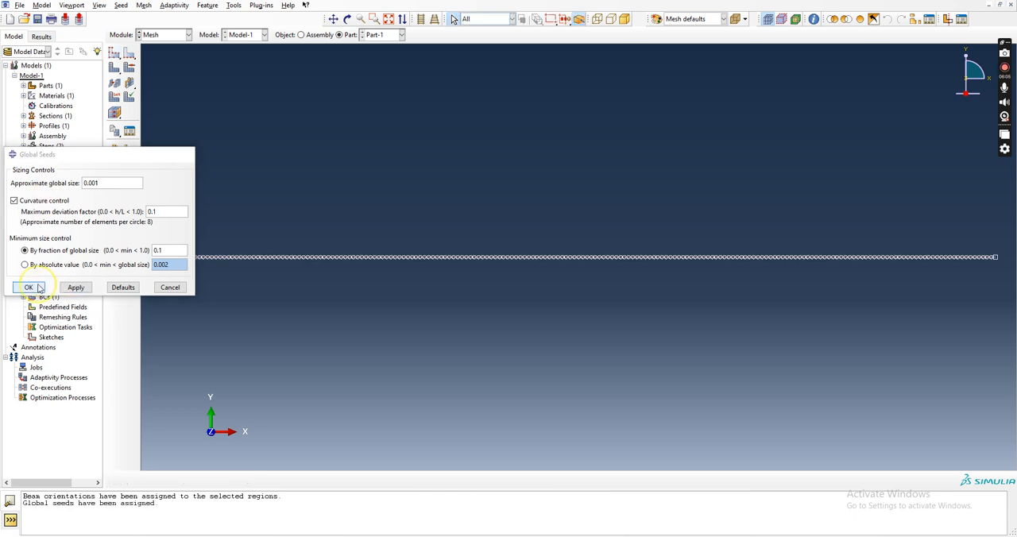
click(114, 114)
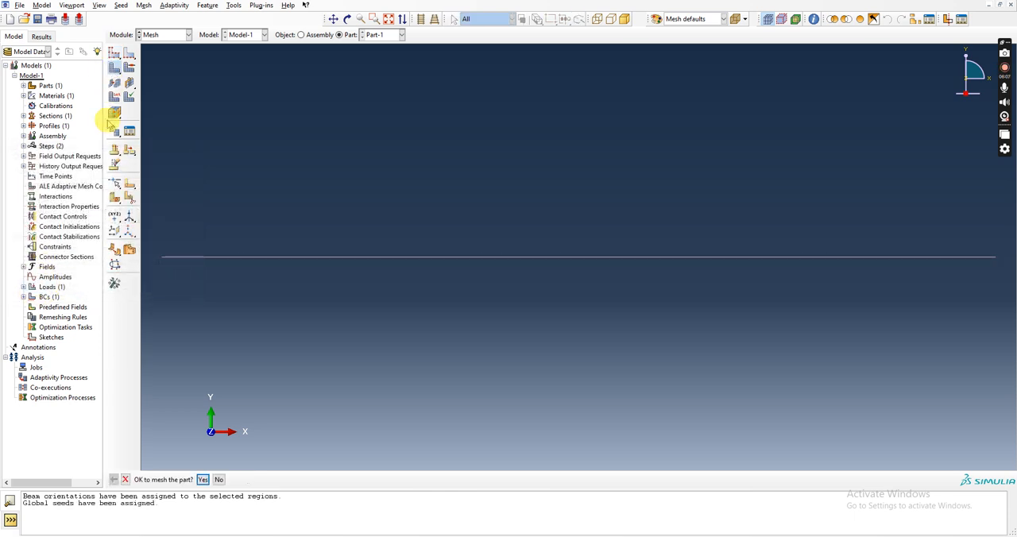
click(203, 480)
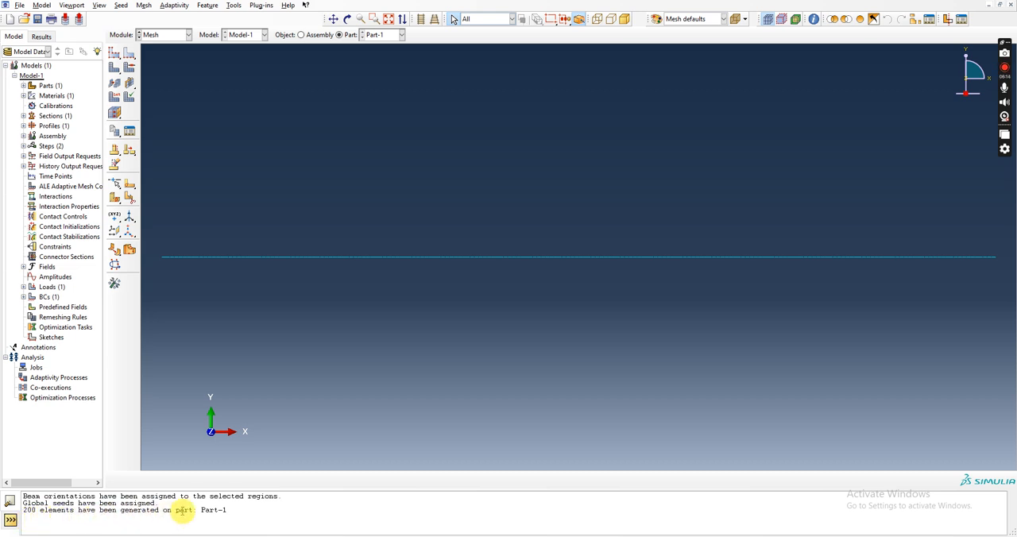
Switch to the Job module and create a full analysis job for Model-1 with the default settings.
click(189, 35)
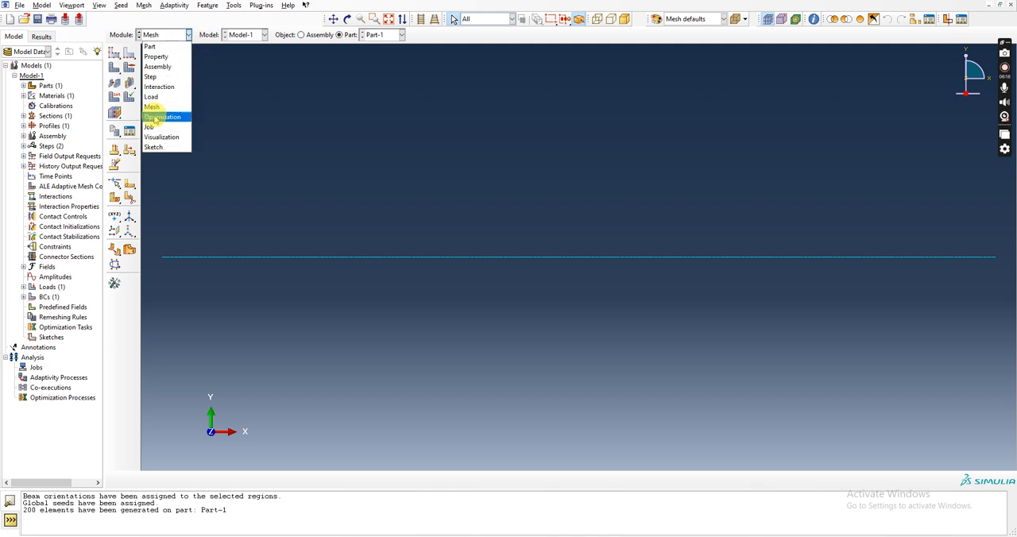
click(155, 119)
click(116, 54)
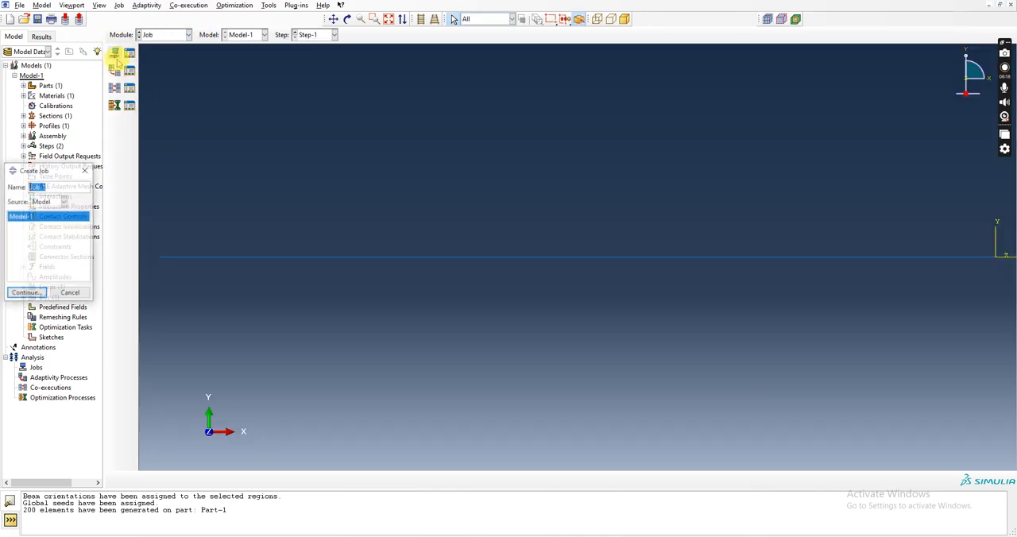
click(30, 291)
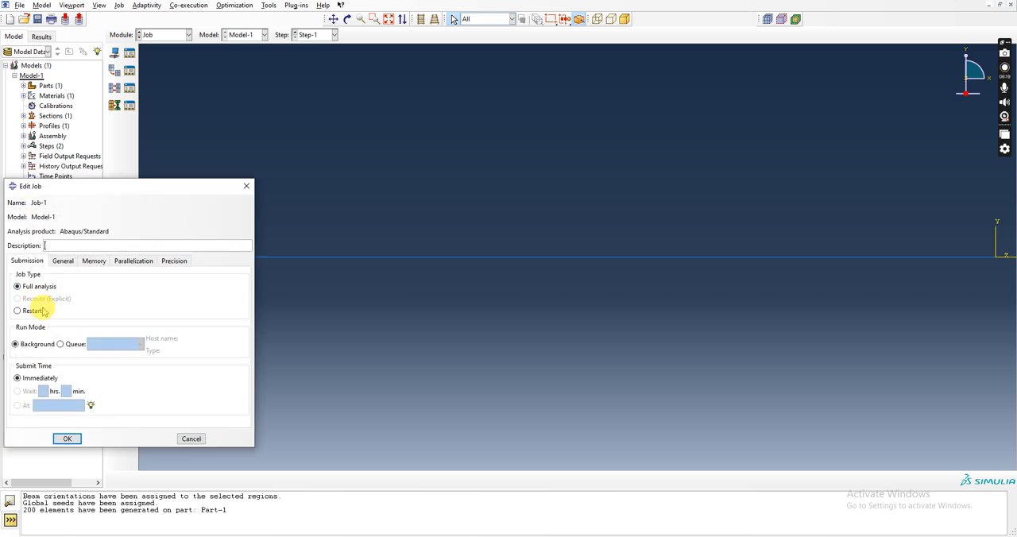
click(67, 439)
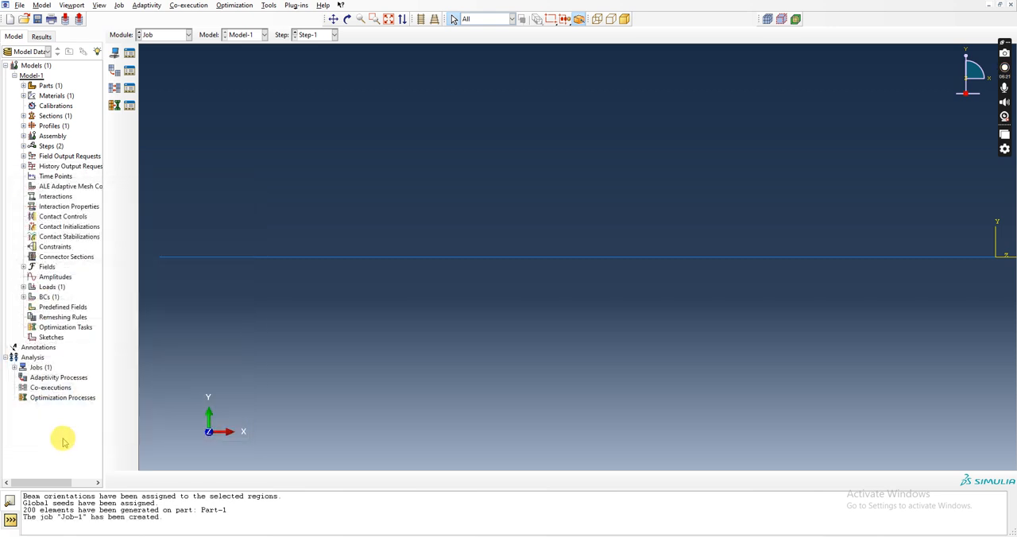
Try to run a data check on Job-1, declining to overwrite the existing job files.
click(129, 52)
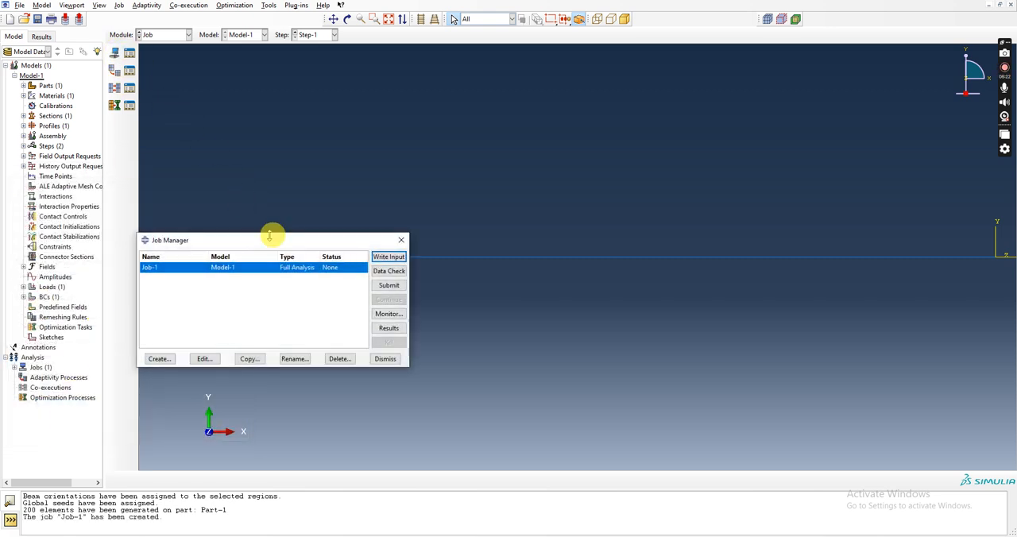
click(384, 271)
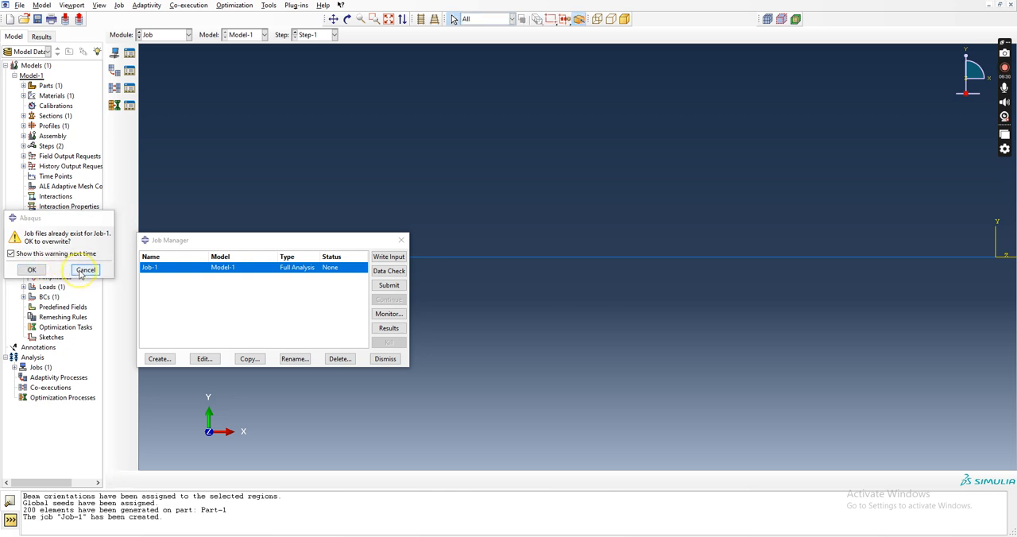
click(84, 270)
click(401, 240)
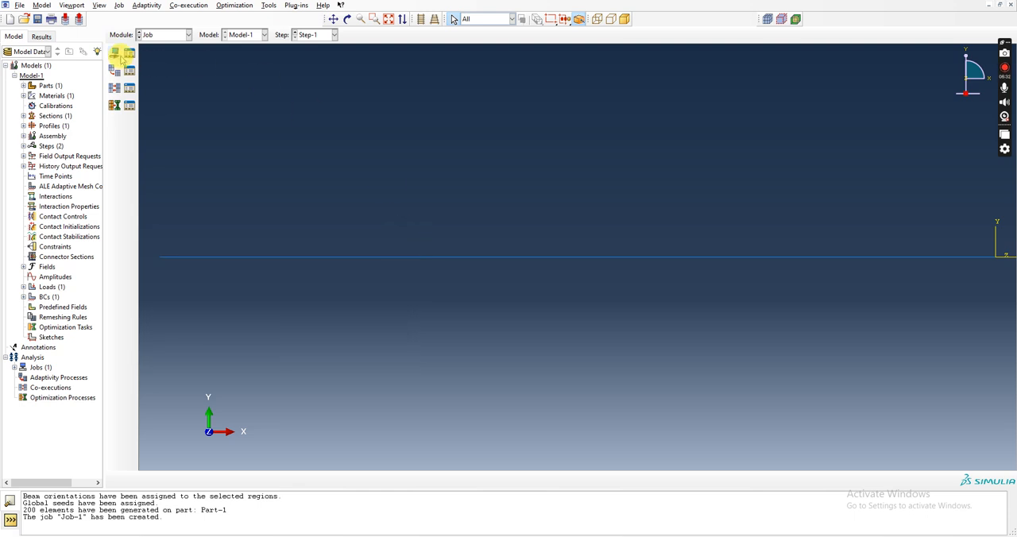
Create a second full analysis job for Model-1 with default settings and try to run its data check.
click(114, 52)
click(28, 294)
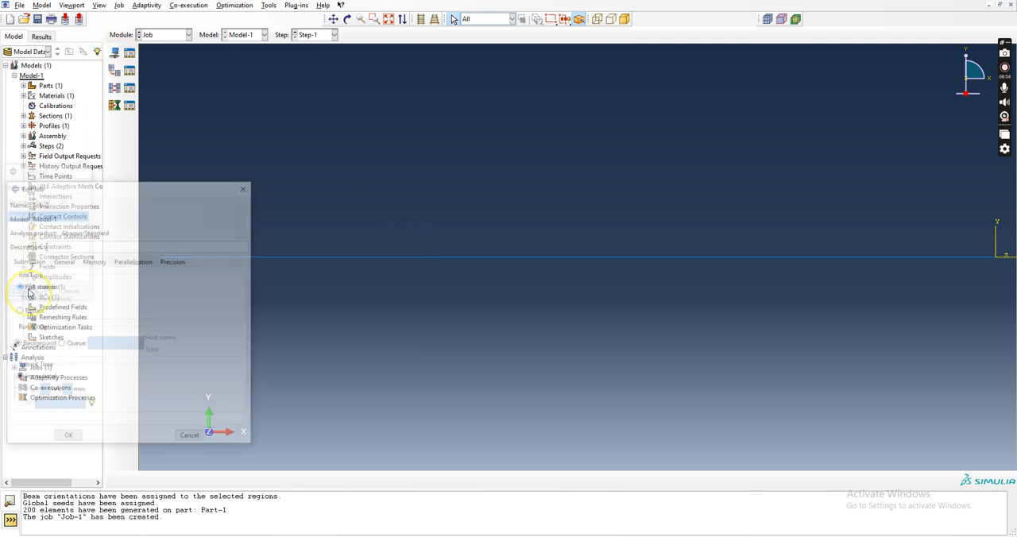
click(69, 437)
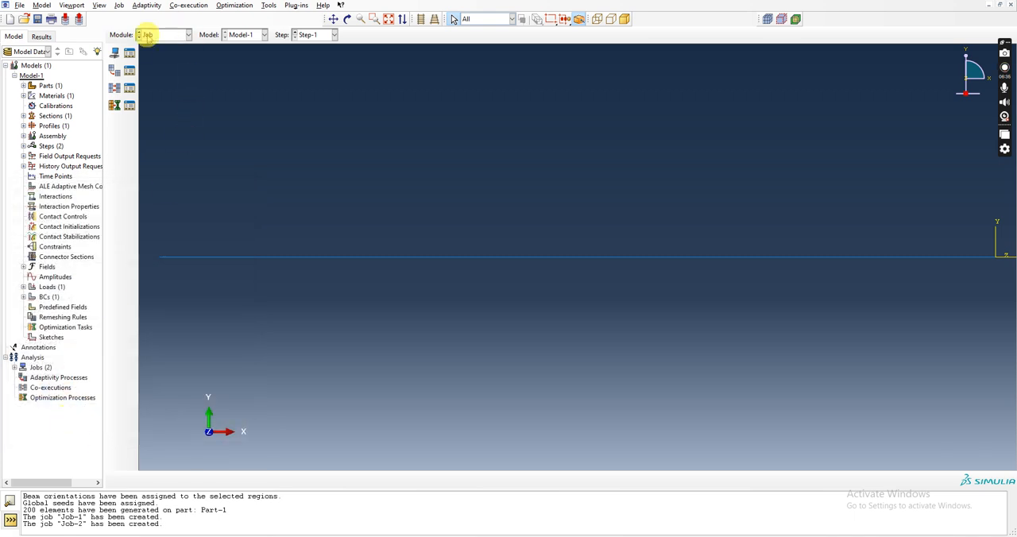
click(130, 52)
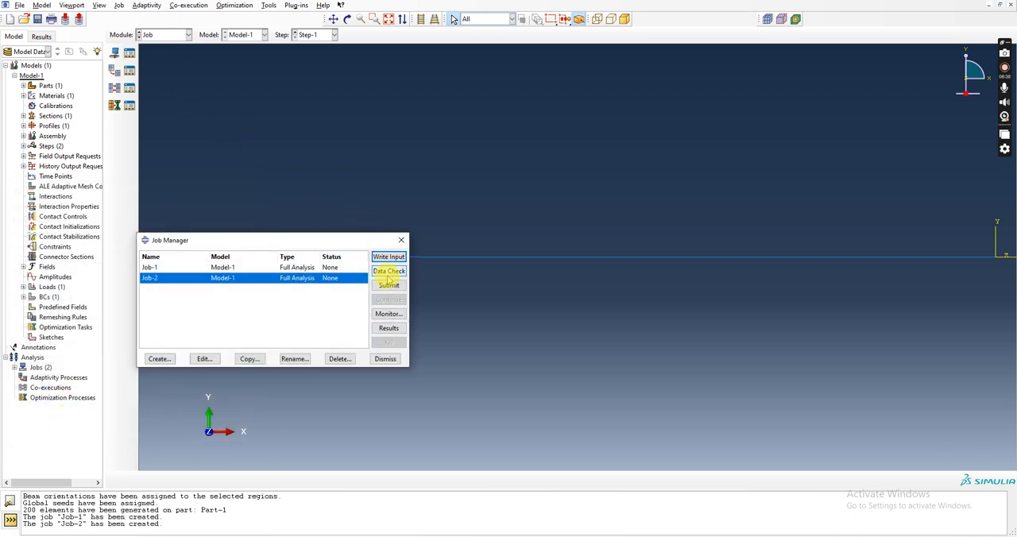
click(389, 271)
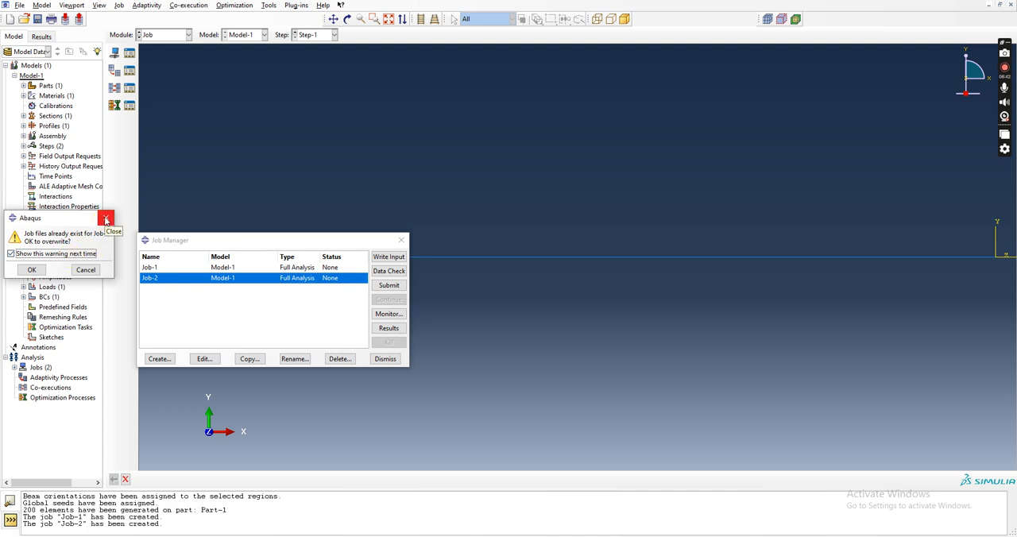
click(106, 218)
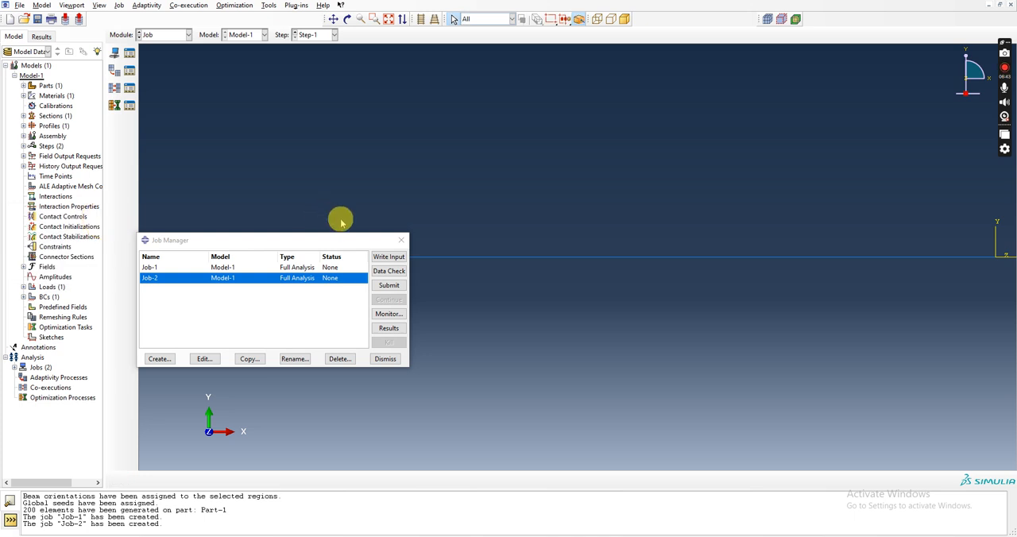
click(401, 239)
click(114, 52)
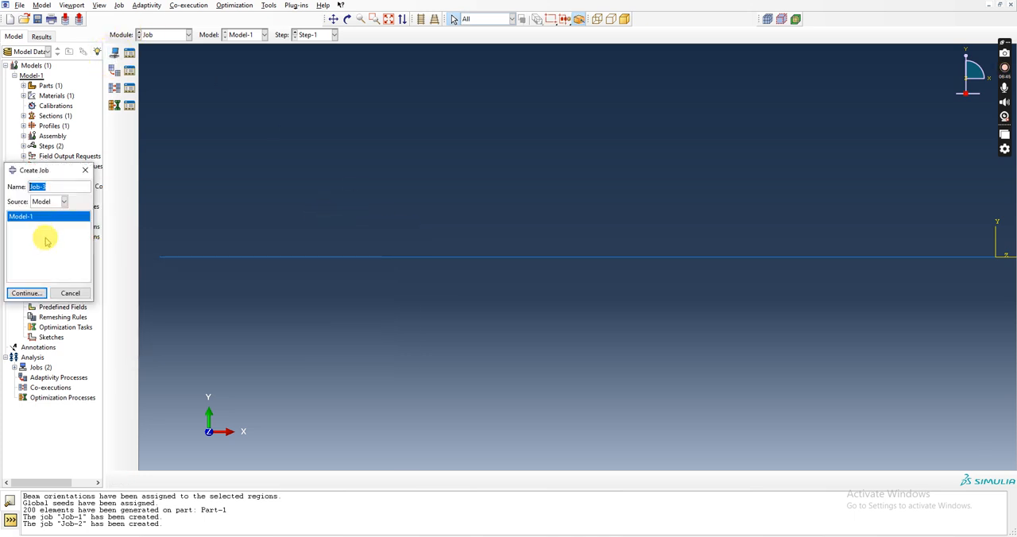
click(29, 293)
click(246, 186)
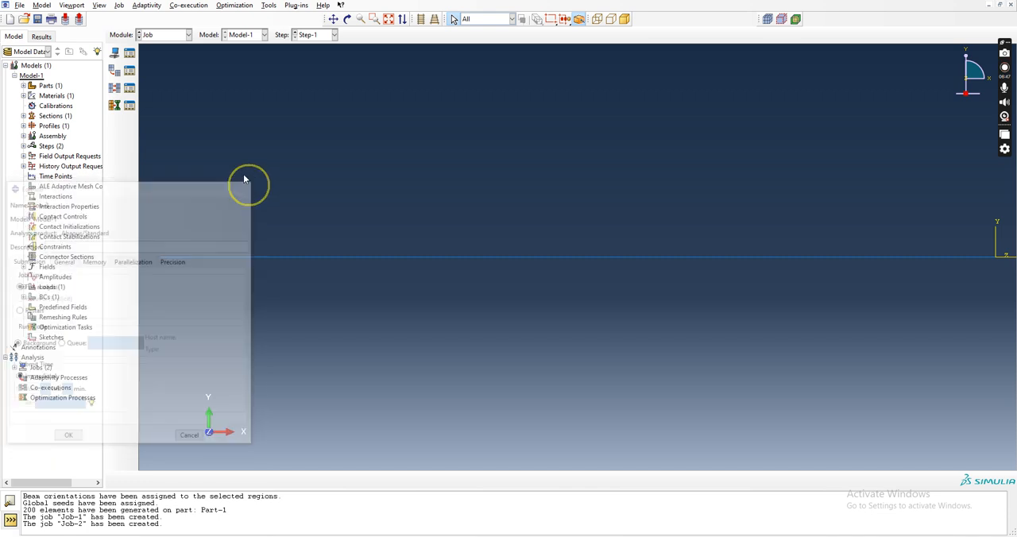
Create a full analysis job named load for Model-1 with default settings and run a data check on it.
click(114, 53)
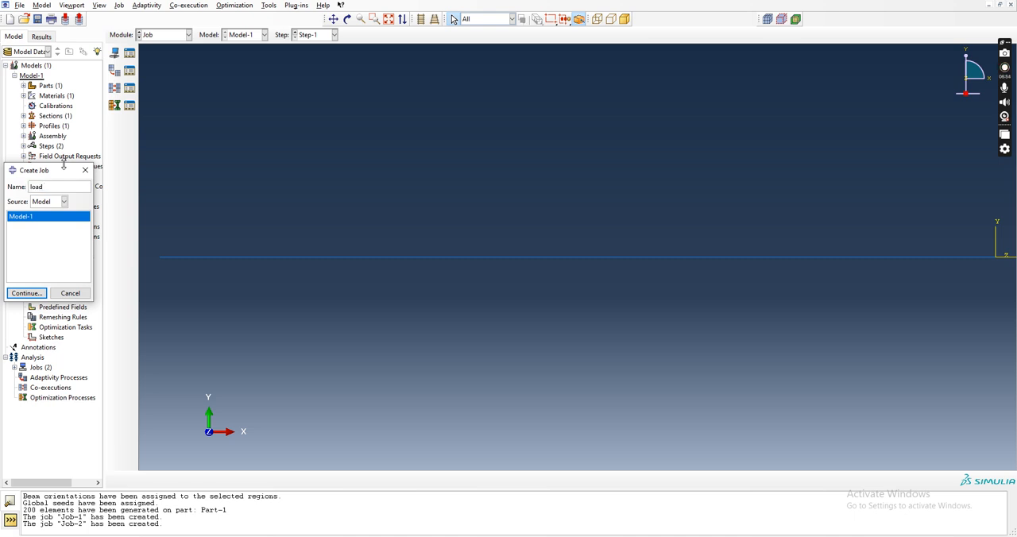
click(26, 293)
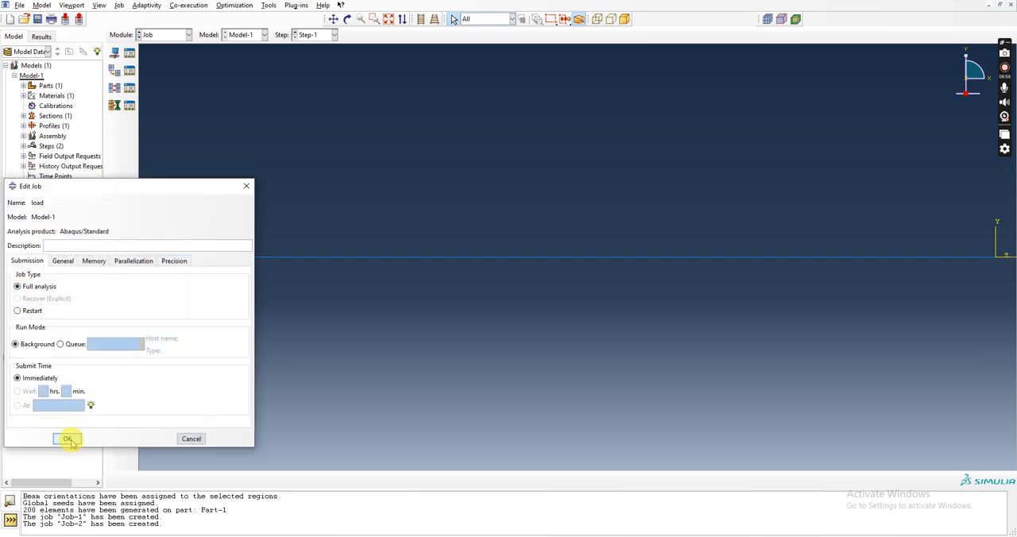
click(67, 439)
click(129, 53)
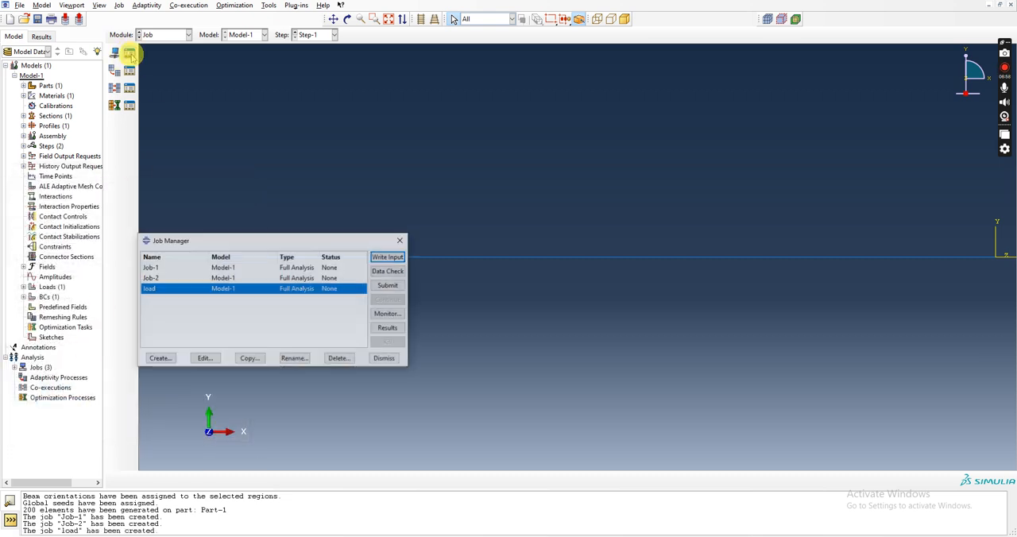
click(387, 270)
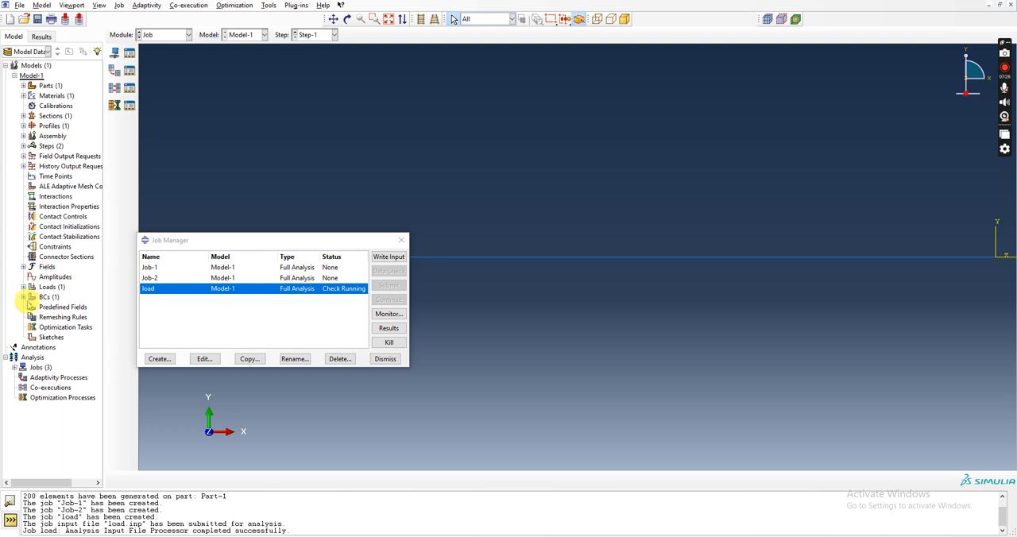
Delete the unused jobs Job-2 and Job-1, keeping only the load job.
click(149, 277)
click(339, 360)
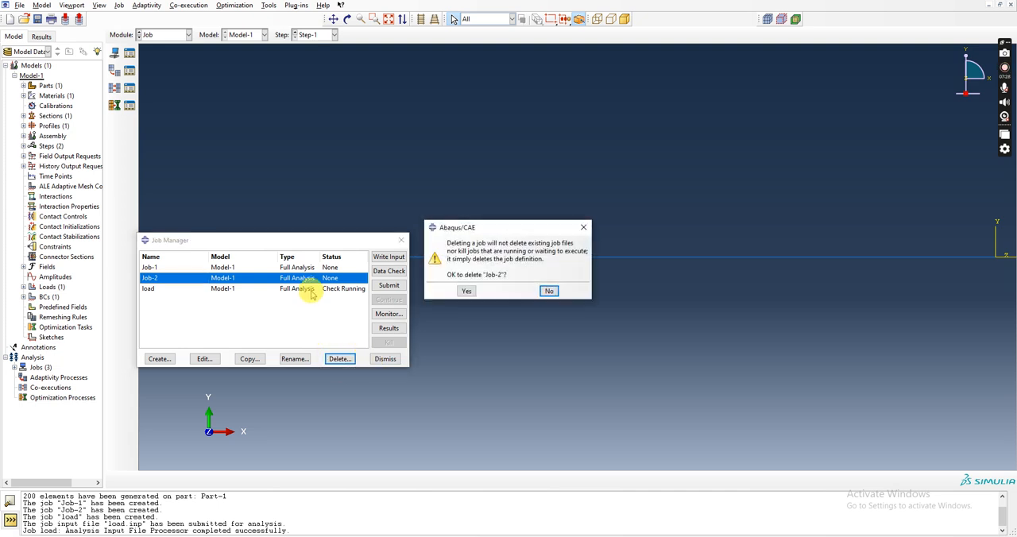
click(467, 291)
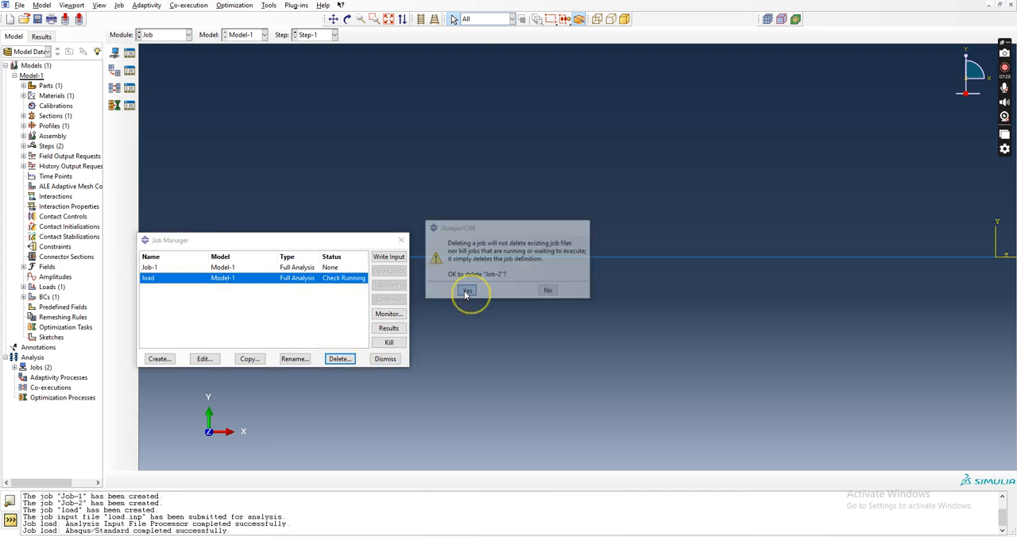
click(330, 268)
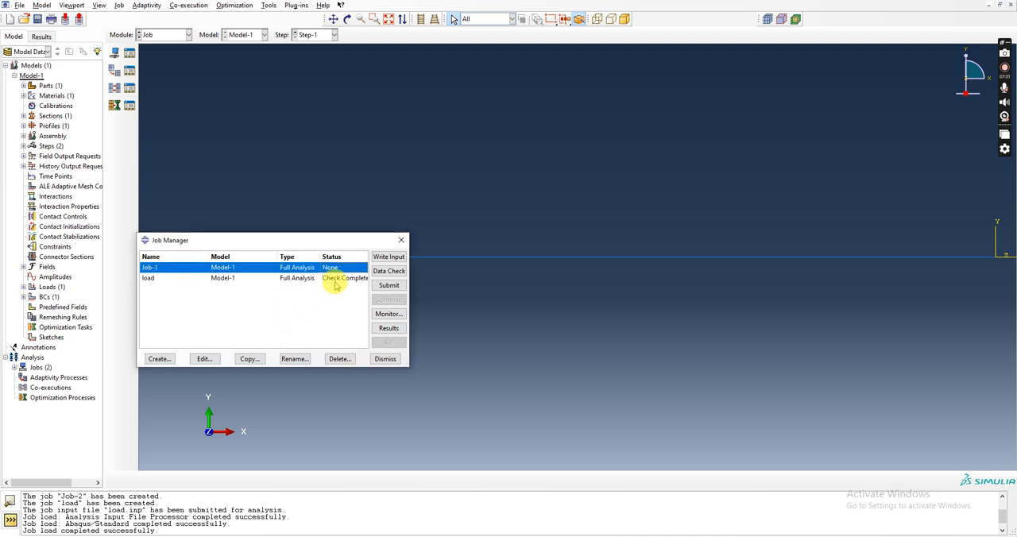
click(339, 359)
click(466, 291)
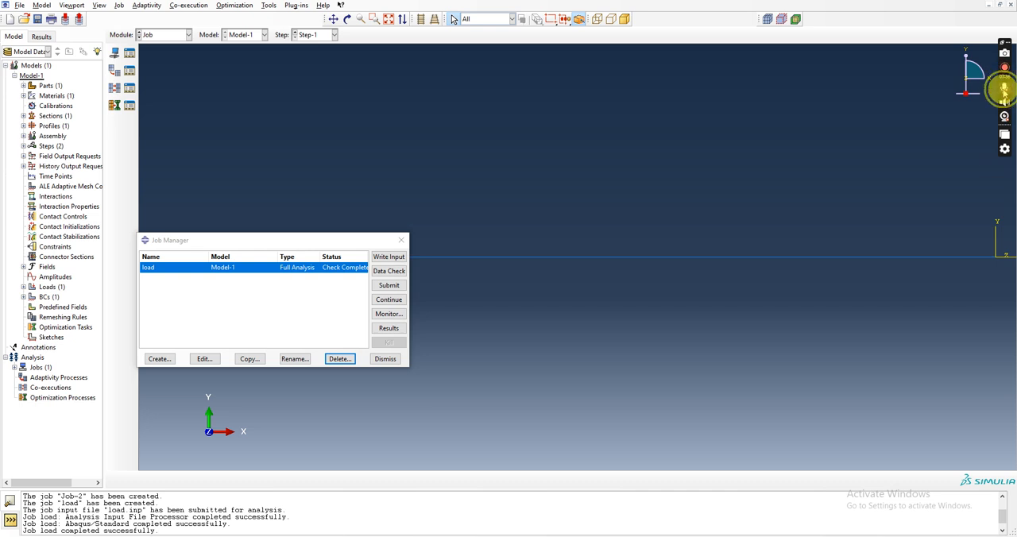
Submit the load job, overwriting its existing files, and open its results once the analysis is finished.
click(387, 286)
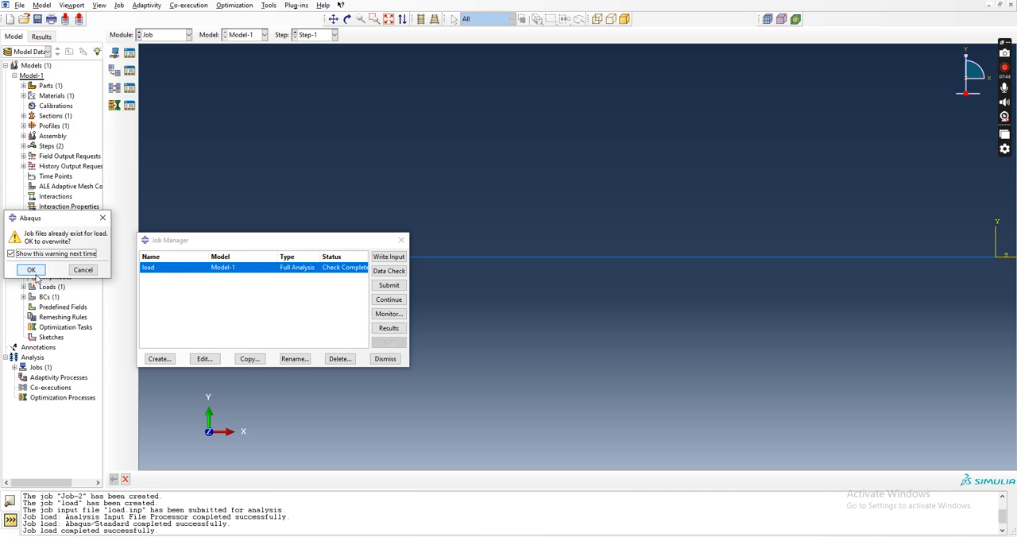
click(34, 272)
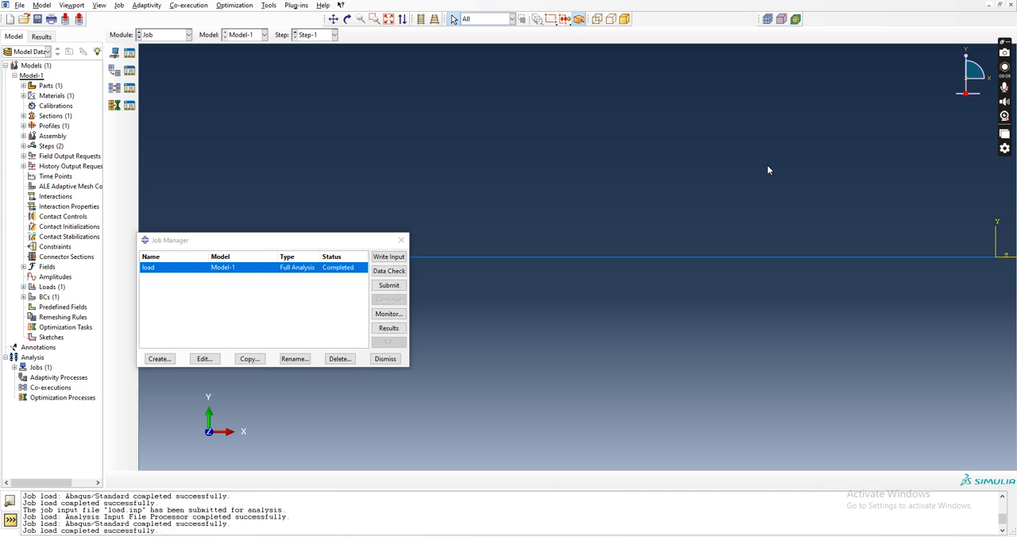
click(390, 328)
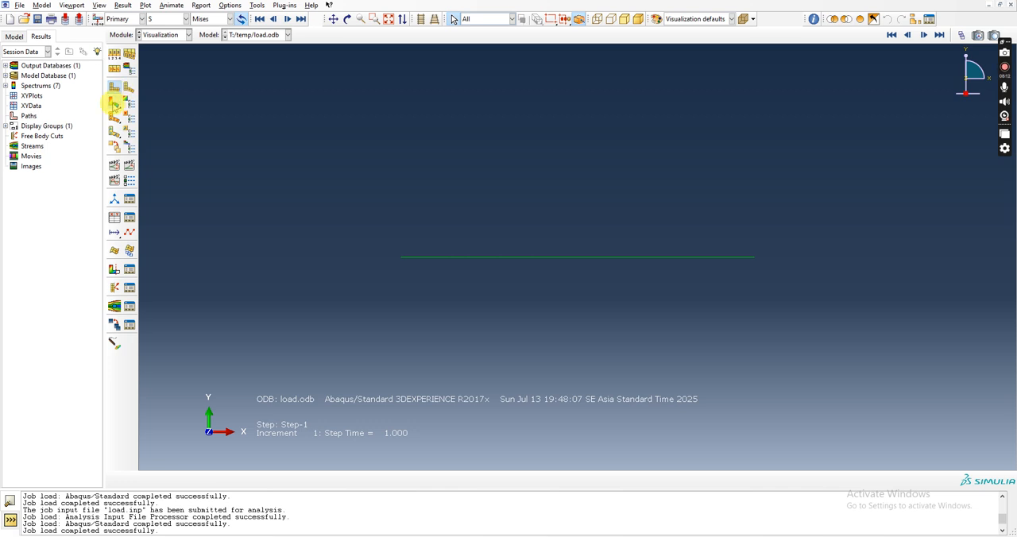
Plot contours on the deformed beam and compare displacement U magnitude with Mises stress S, leaving S displayed.
click(114, 106)
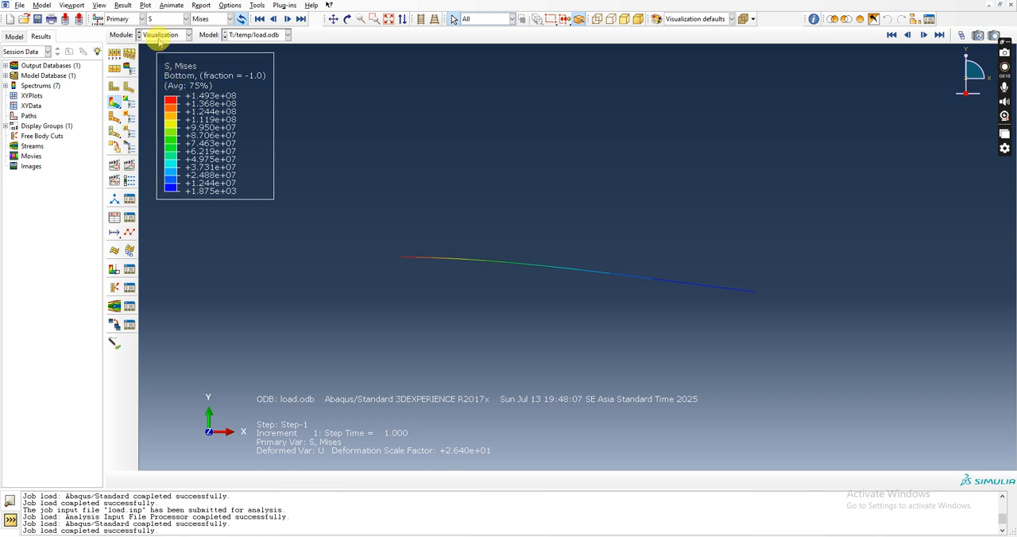
click(186, 18)
click(155, 31)
click(185, 18)
click(159, 70)
click(176, 19)
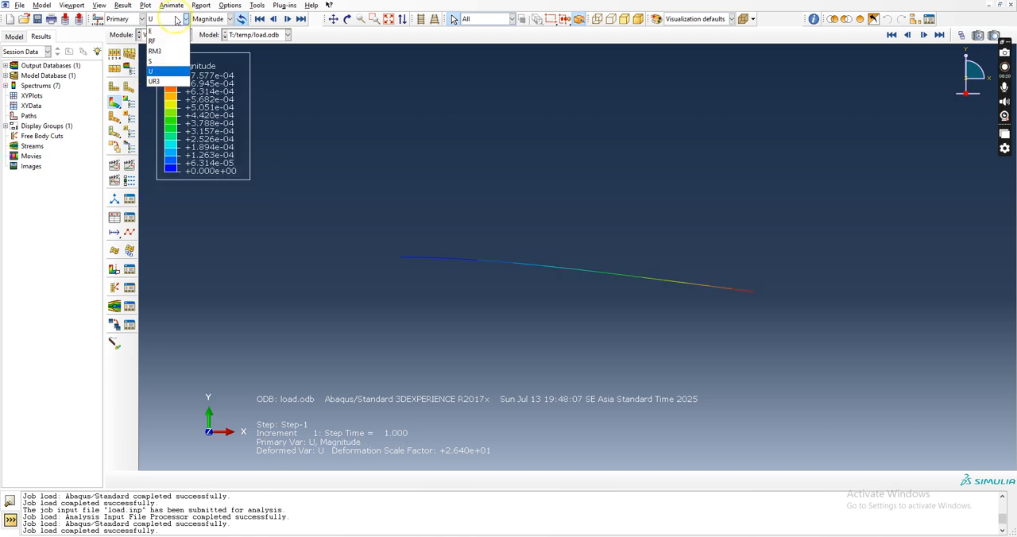
click(154, 62)
click(186, 18)
click(157, 71)
click(186, 18)
click(159, 63)
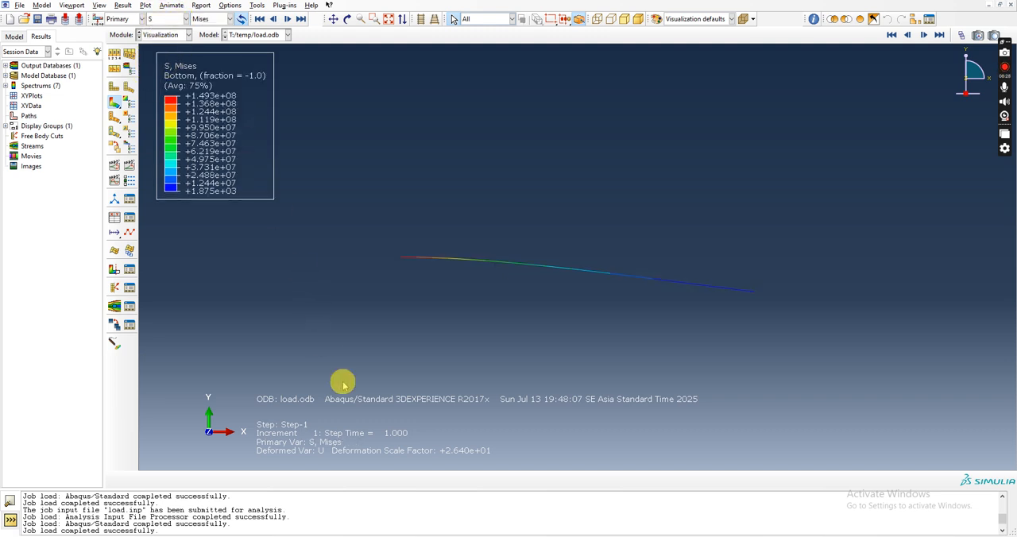
Switch to the browser and bring up the cantilever beam deflection formula table in Google Classroom.
key(alt+Tab)
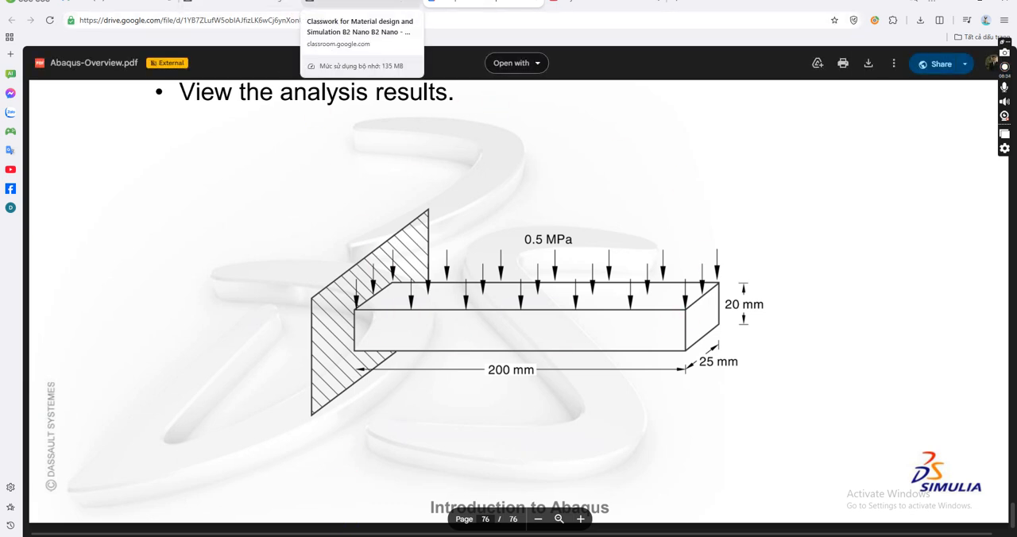
click(358, 4)
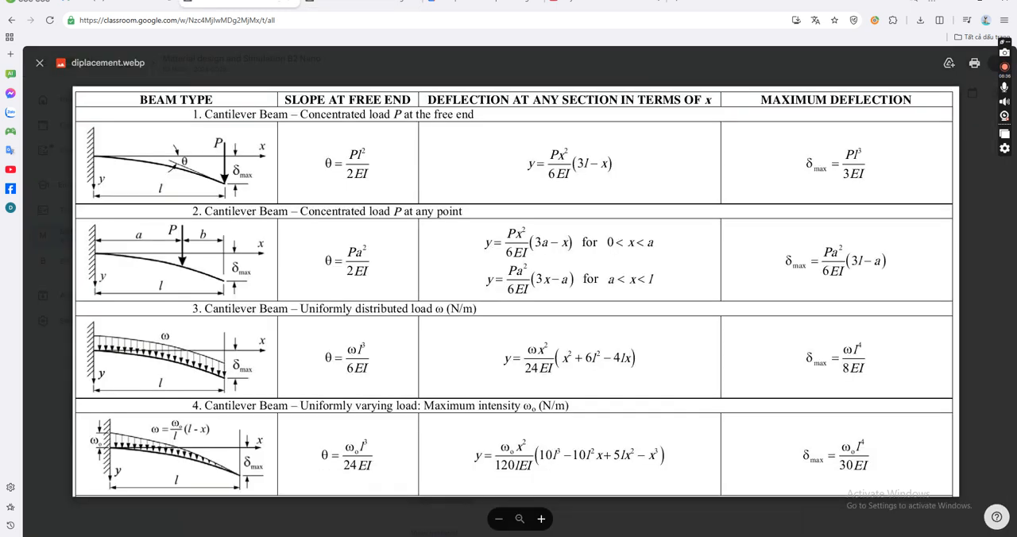